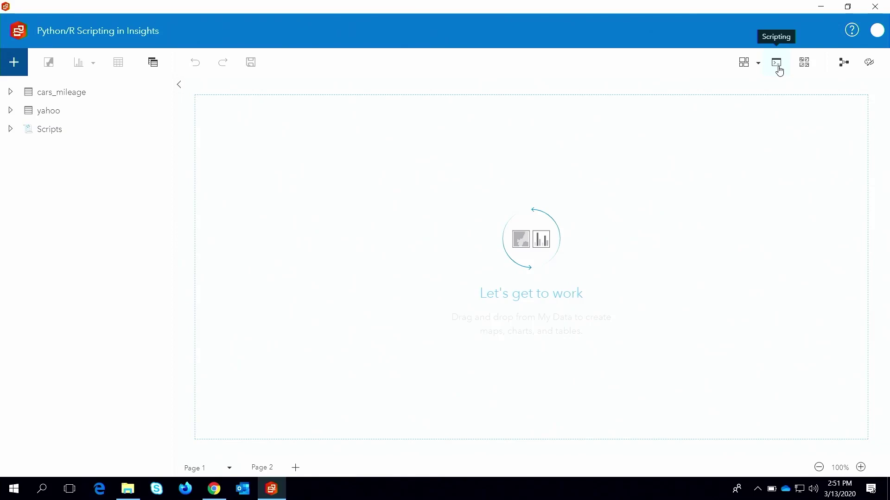
- Open the scripting console and choose R as its kernel
{"action": "left_click", "coordinate": [778, 64]}
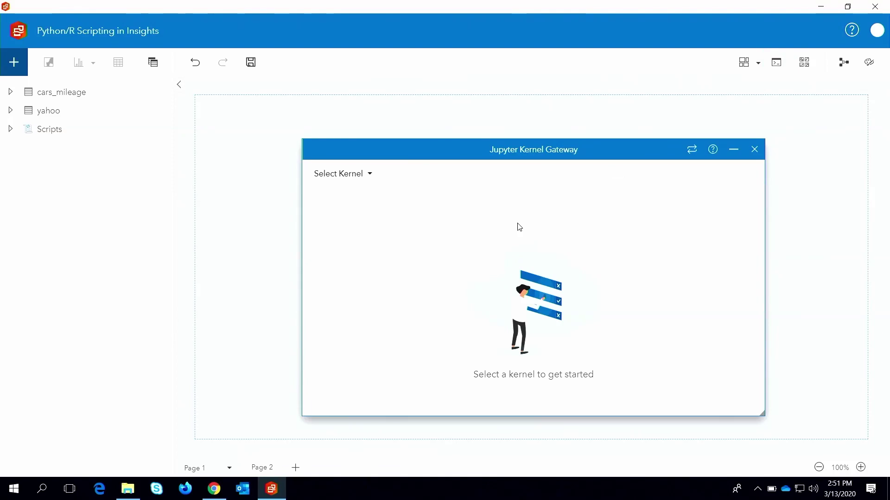
{"action": "left_click", "coordinate": [369, 179]}
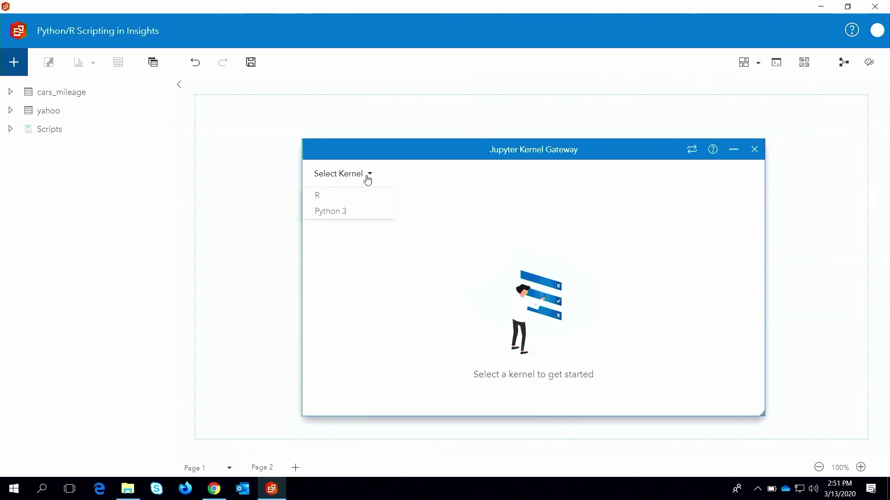
{"action": "left_click", "coordinate": [322, 197]}
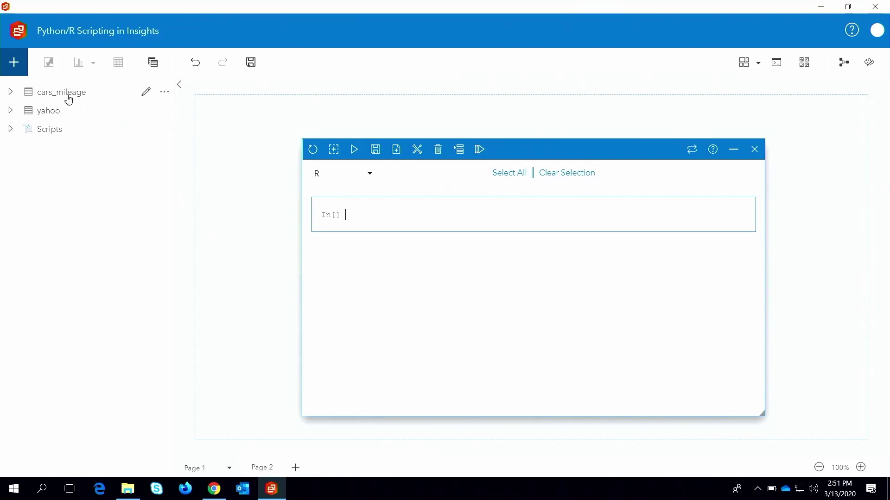
- Try to upload Ridge_Plot.ipynb from the DevSummit 2020 folder as page data, with all file types shown
{"action": "left_click", "coordinate": [13, 70]}
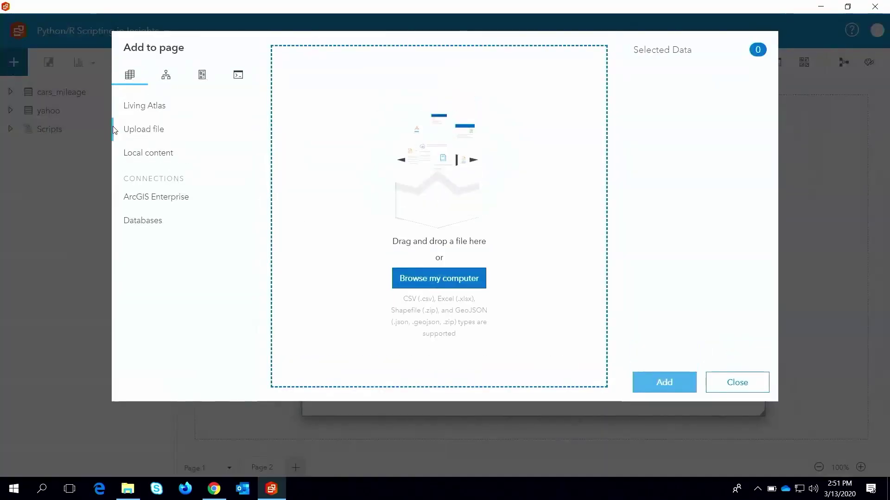
{"action": "left_click", "coordinate": [435, 278]}
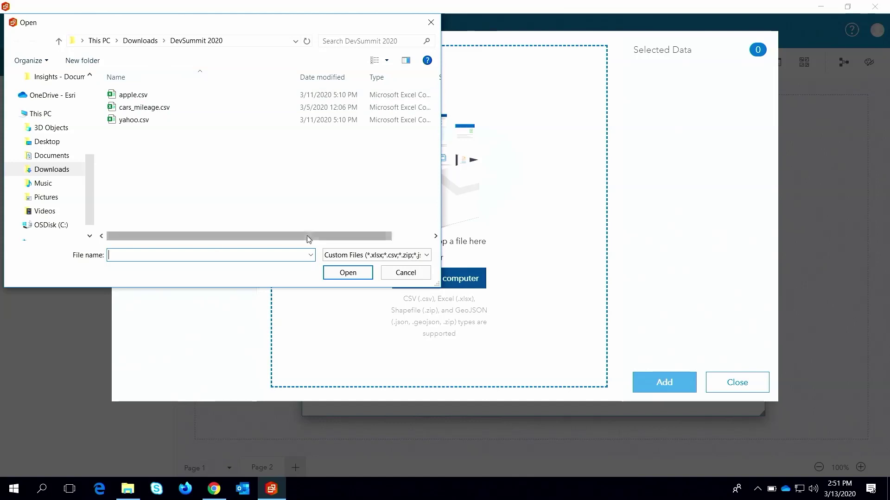
{"action": "left_click", "coordinate": [343, 254]}
{"action": "left_click", "coordinate": [338, 273]}
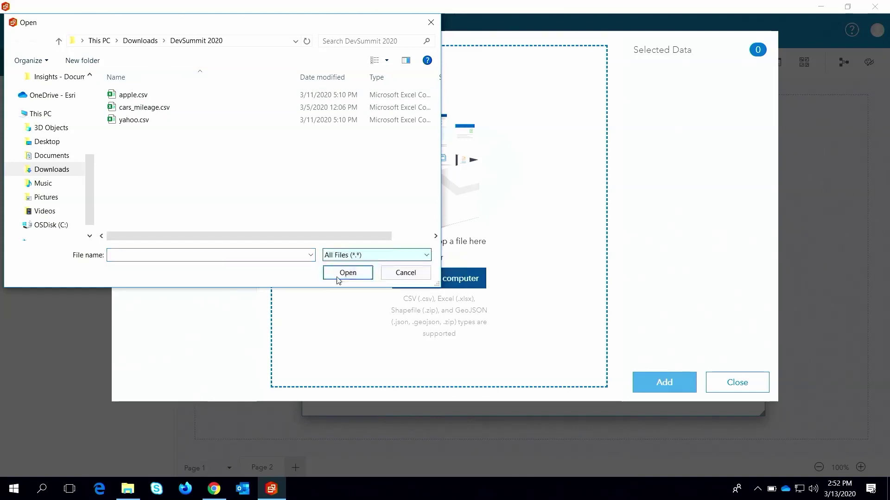
{"action": "left_click", "coordinate": [145, 133]}
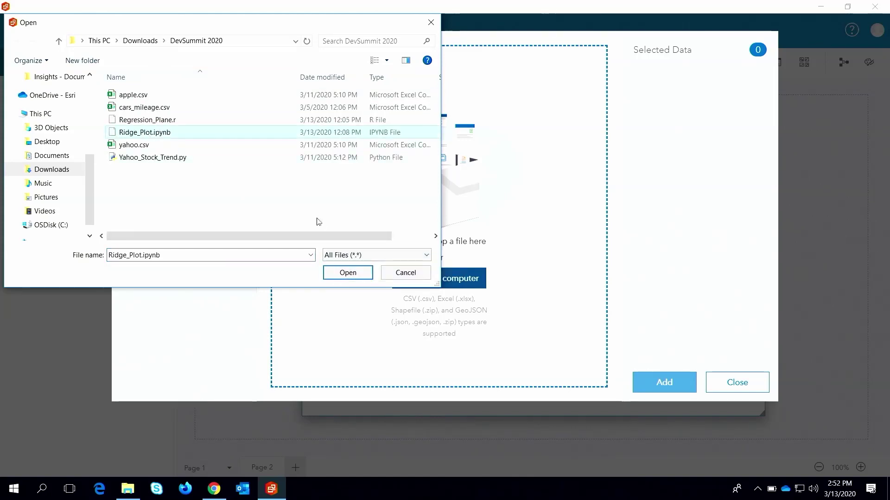
{"action": "left_click", "coordinate": [359, 276]}
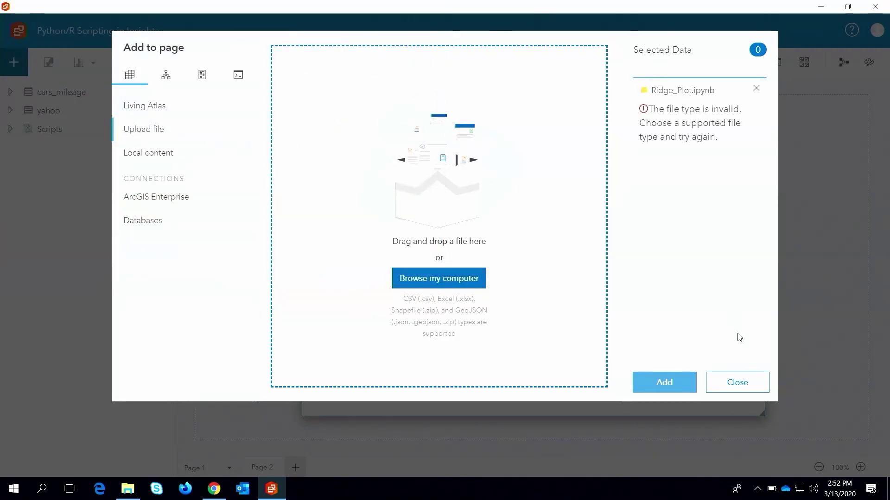
{"action": "left_click", "coordinate": [736, 383]}
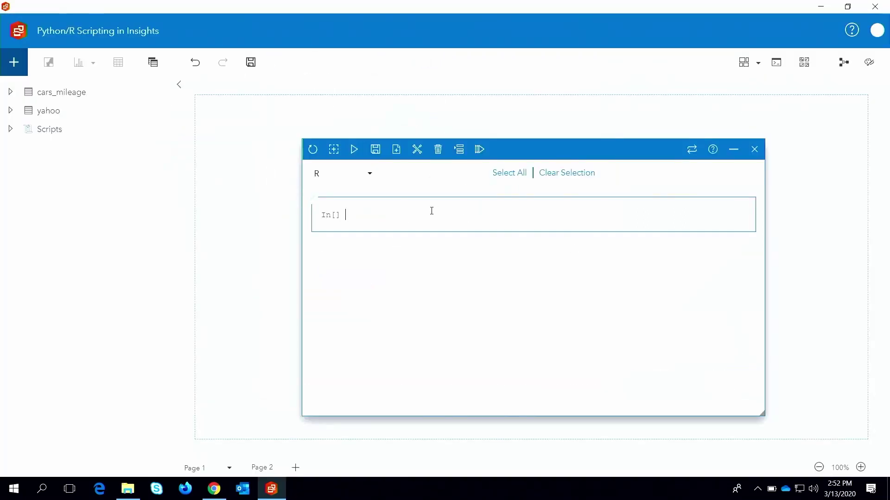
- Import Ridge_Plot.ipynb into the scripting console and assign the cars_mileage dataset with all fields to cars_data
{"action": "left_click", "coordinate": [396, 149]}
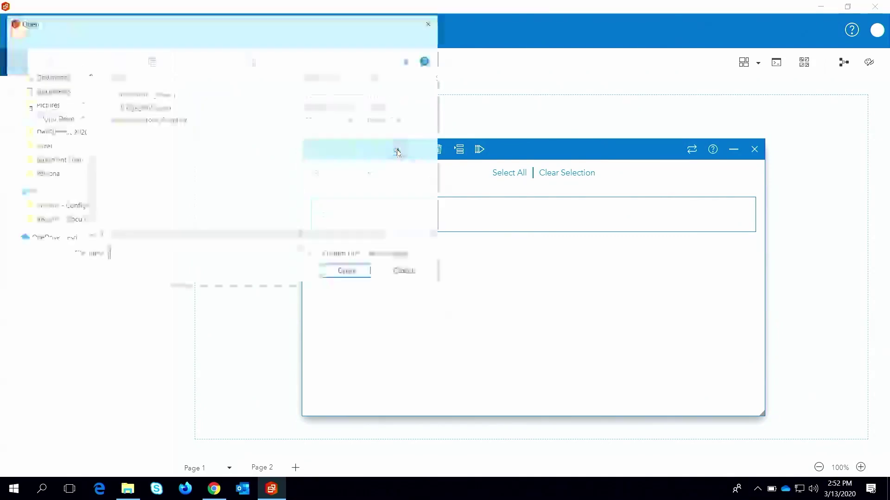
{"action": "double_click", "coordinate": [144, 107]}
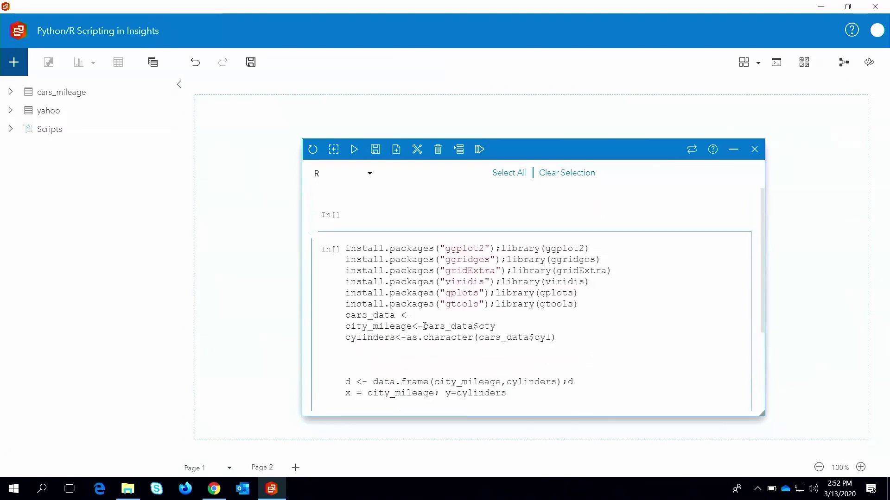
{"action": "left_click", "coordinate": [427, 317]}
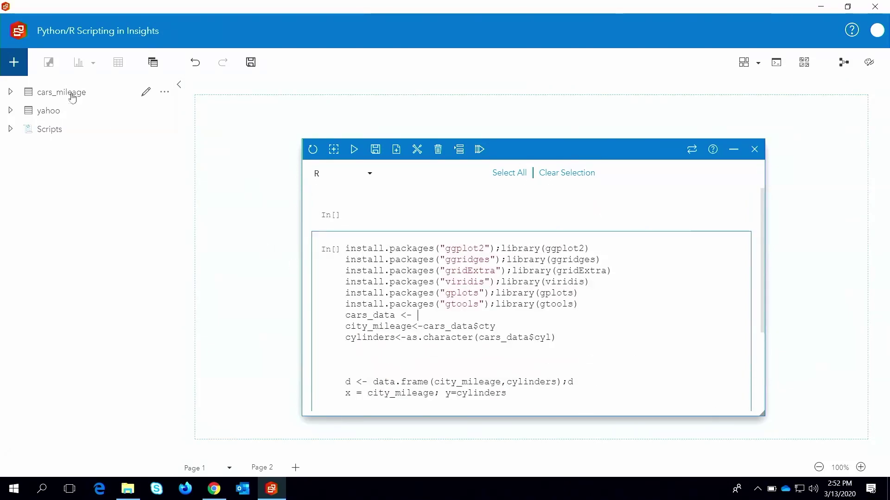
{"action": "left_click_drag", "start_coordinate": [71, 98], "coordinate": [429, 320]}
- Run the ridge plot script and add its output plot to the page as a card
{"action": "scroll", "coordinate": [491, 331], "scroll_direction": "down", "scroll_amount": 3}
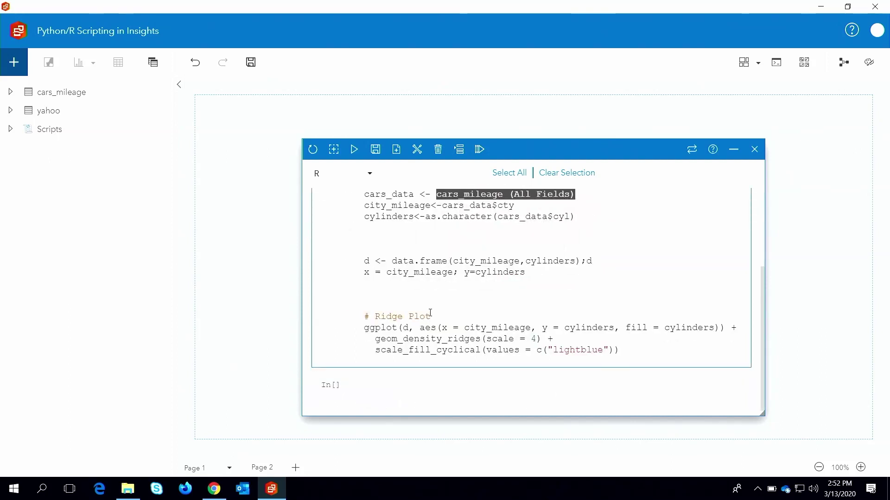
{"action": "key", "text": "shift+Return"}
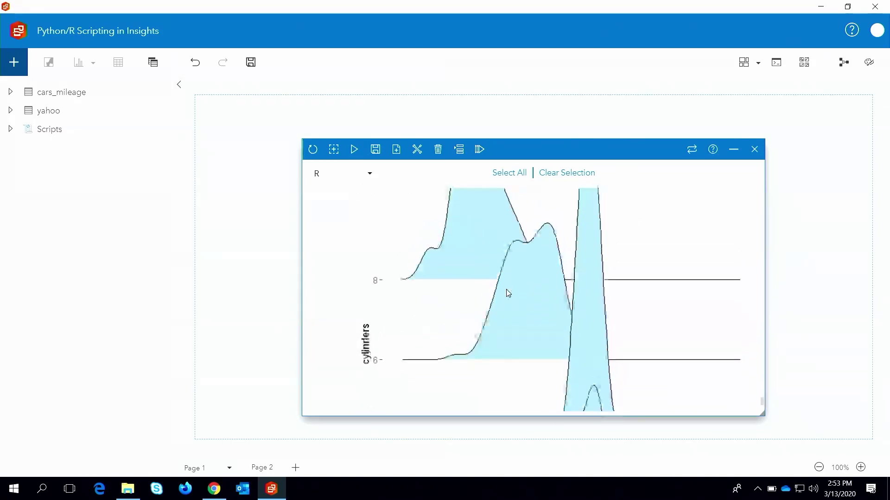
{"action": "scroll", "coordinate": [508, 293], "scroll_direction": "up", "scroll_amount": 3}
{"action": "left_click", "coordinate": [366, 271]}
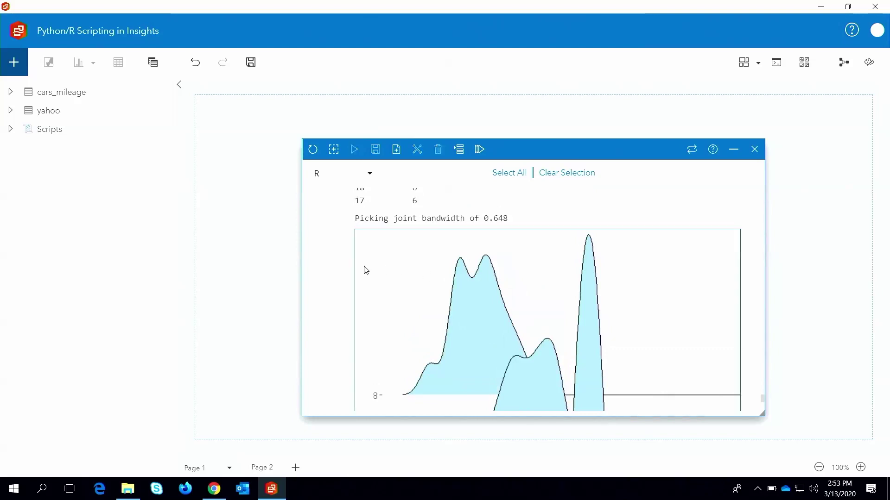
{"action": "left_click", "coordinate": [336, 156]}
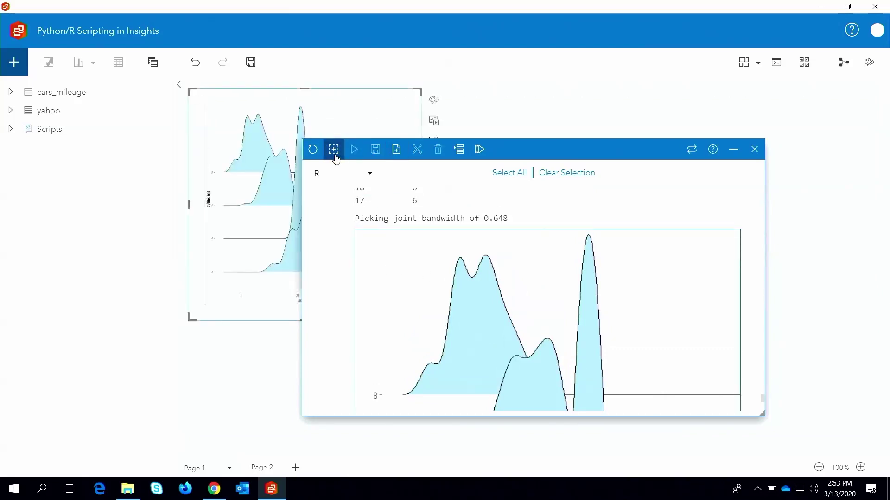
- Review the ridge plot script in the console, from the package installs to the ggplot call
{"action": "scroll", "coordinate": [641, 240], "scroll_direction": "up", "scroll_amount": 5}
{"action": "scroll", "coordinate": [631, 265], "scroll_direction": "up", "scroll_amount": 10}
{"action": "scroll", "coordinate": [630, 264], "scroll_direction": "down", "scroll_amount": 3}
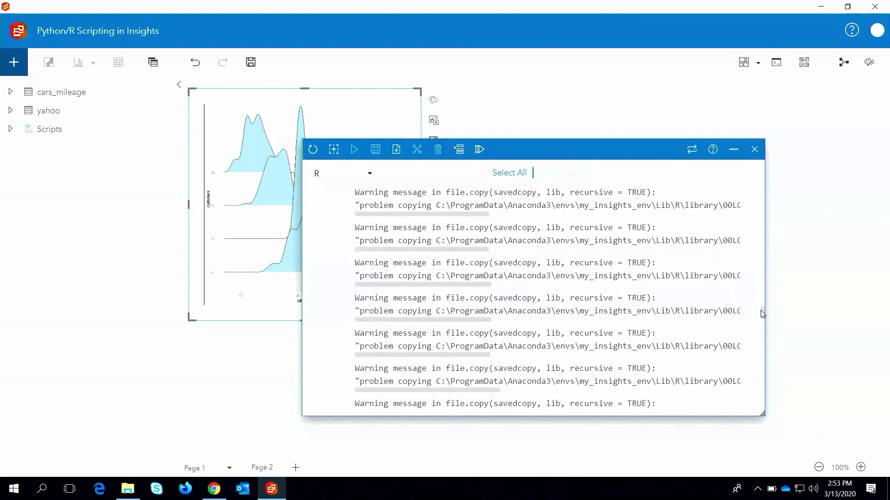
{"action": "left_click_drag", "start_coordinate": [763, 312], "coordinate": [758, 180]}
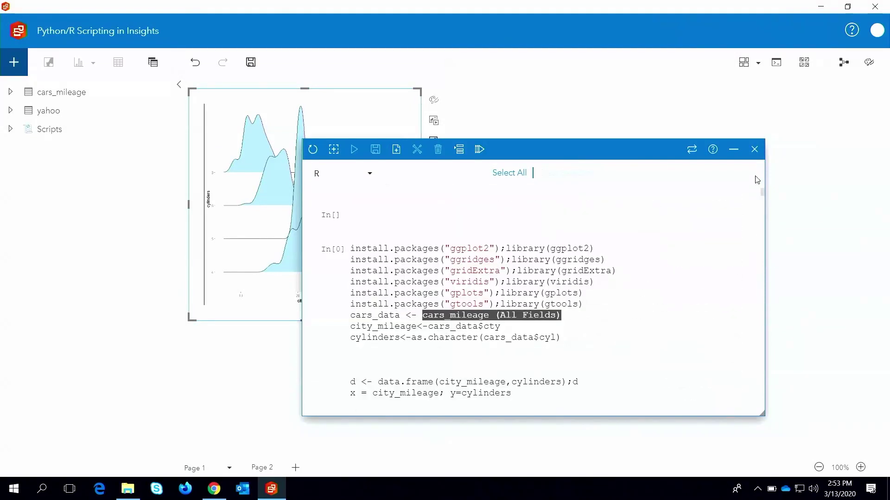
{"action": "scroll", "coordinate": [569, 306], "scroll_direction": "down", "scroll_amount": 4}
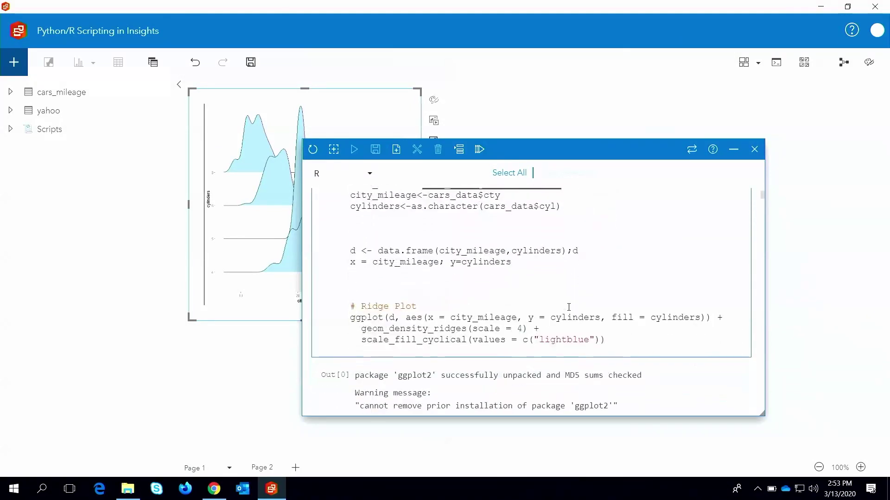
{"action": "scroll", "coordinate": [569, 308], "scroll_direction": "up", "scroll_amount": 2}
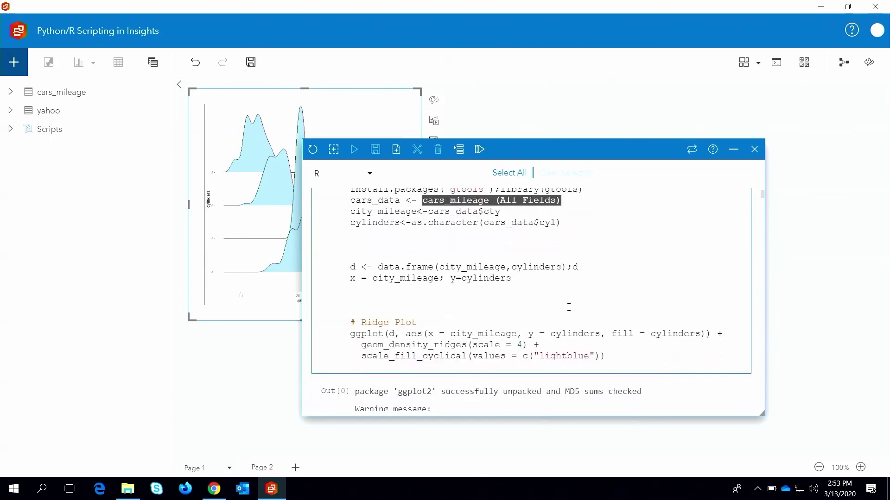
- Minimize the scripting console, enlarge the ridge plot card on the page and save the workbook
{"action": "left_click", "coordinate": [735, 149]}
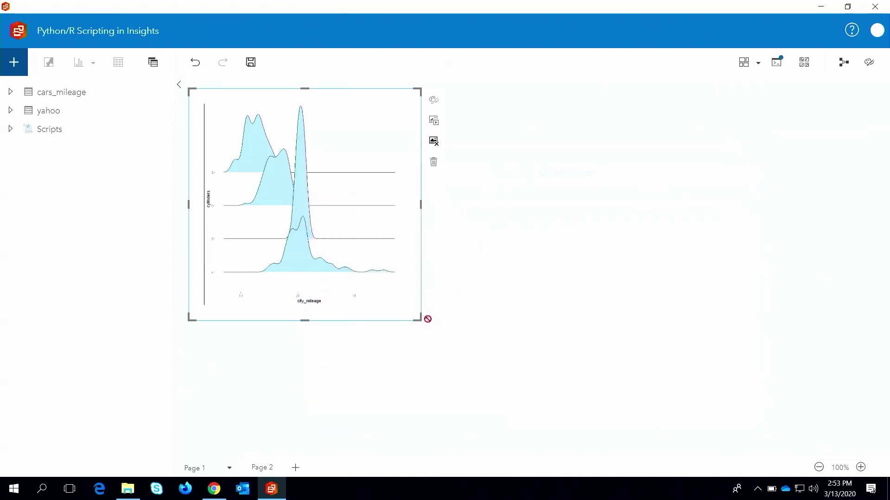
{"action": "left_click_drag", "start_coordinate": [419, 319], "coordinate": [485, 394]}
{"action": "left_click_drag", "start_coordinate": [491, 396], "coordinate": [501, 402]}
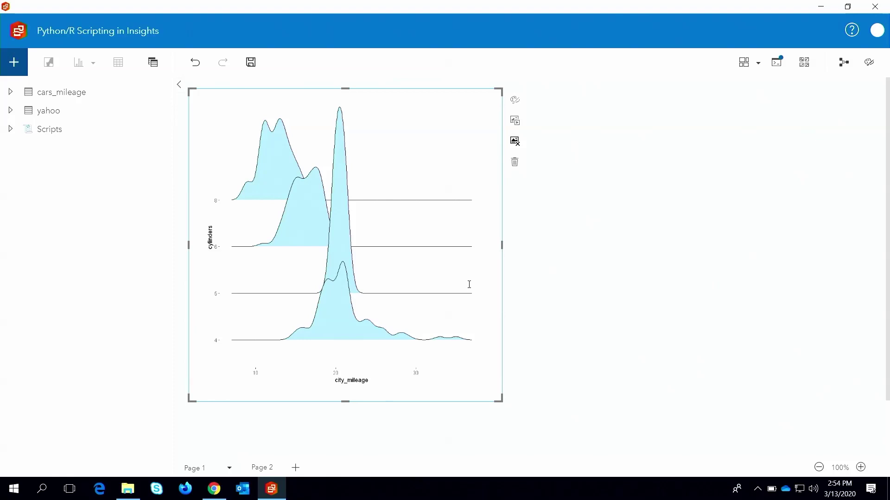
{"action": "left_click", "coordinate": [250, 63]}
- Reopen the scripting console and restart it to clear all code cells and outputs
{"action": "left_click", "coordinate": [778, 64]}
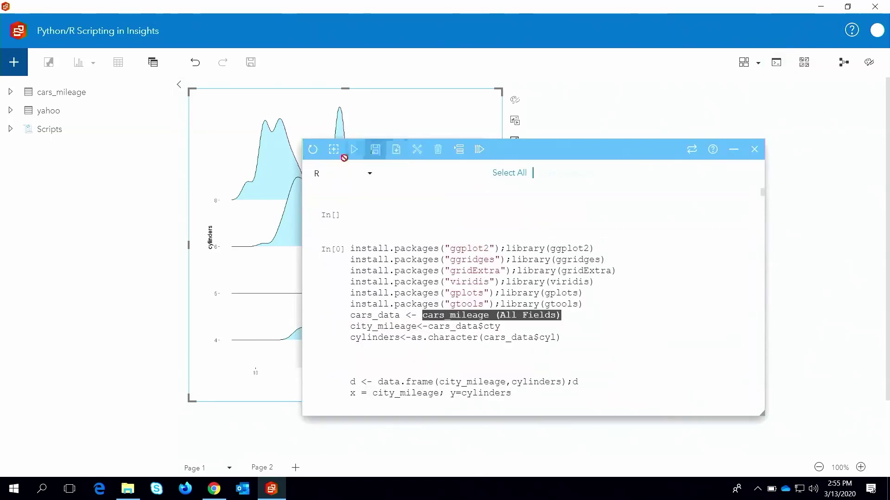
{"action": "left_click", "coordinate": [312, 152]}
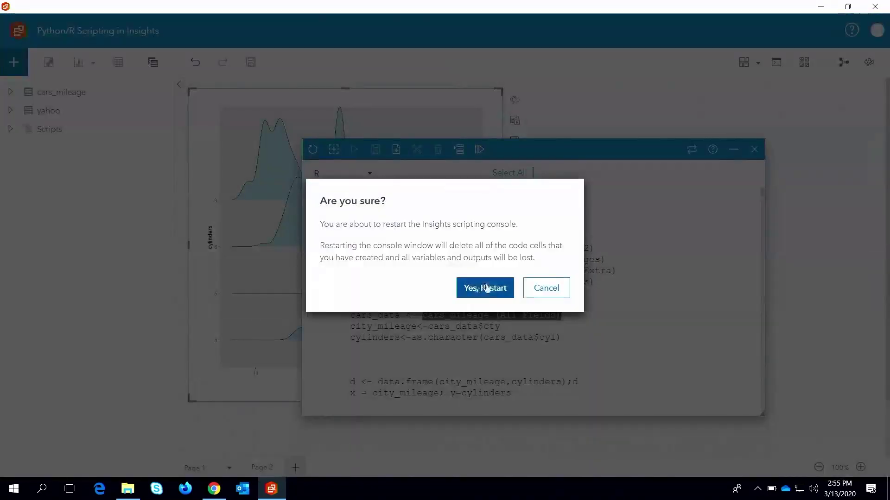
{"action": "left_click", "coordinate": [487, 287]}
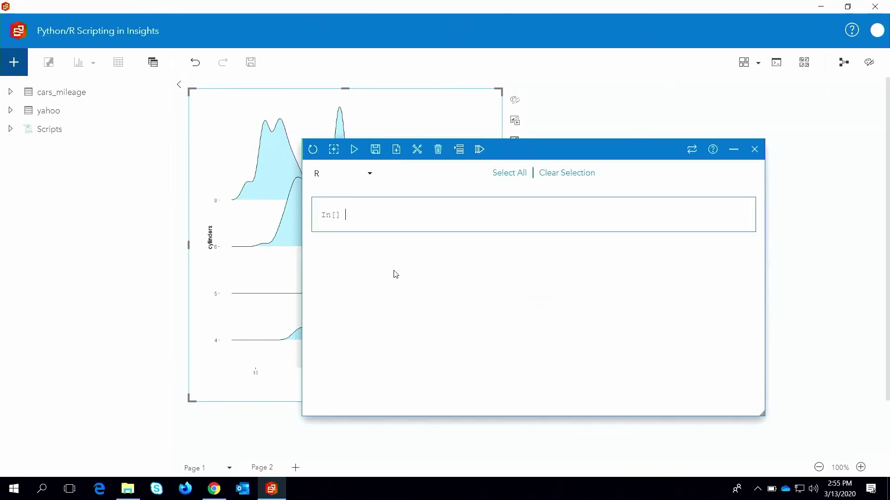
- Import Regression_Plane.r into the console and replace the dataset assigned to cars_data with cars_mileage (All Fields)
{"action": "left_click", "coordinate": [402, 154]}
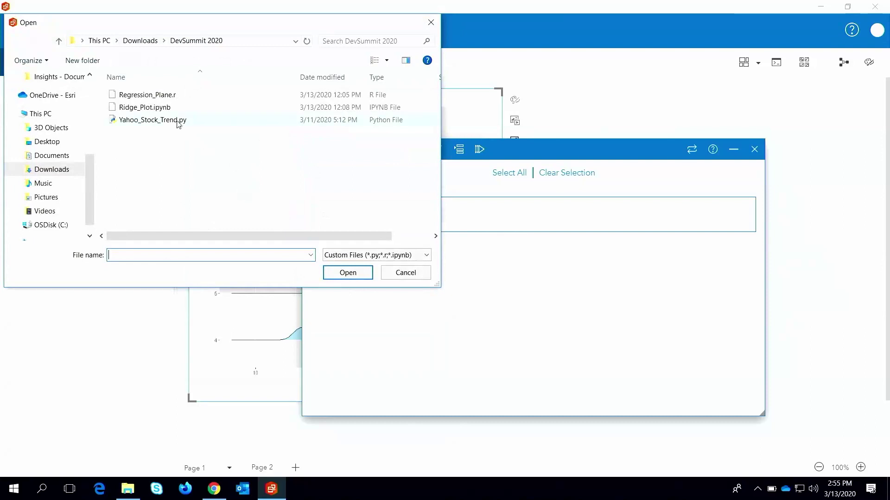
{"action": "left_click", "coordinate": [147, 97]}
{"action": "double_click", "coordinate": [146, 97]}
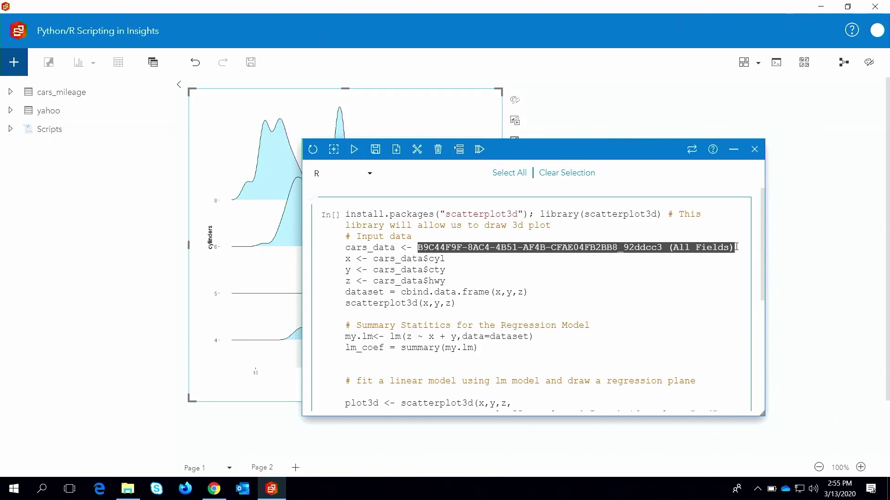
{"action": "key", "text": "BackSpace"}
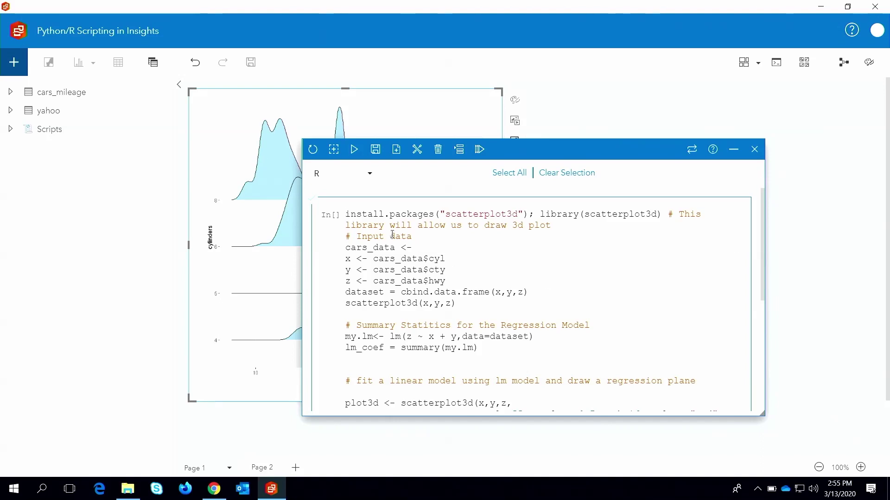
{"action": "left_click_drag", "start_coordinate": [62, 93], "coordinate": [426, 247]}
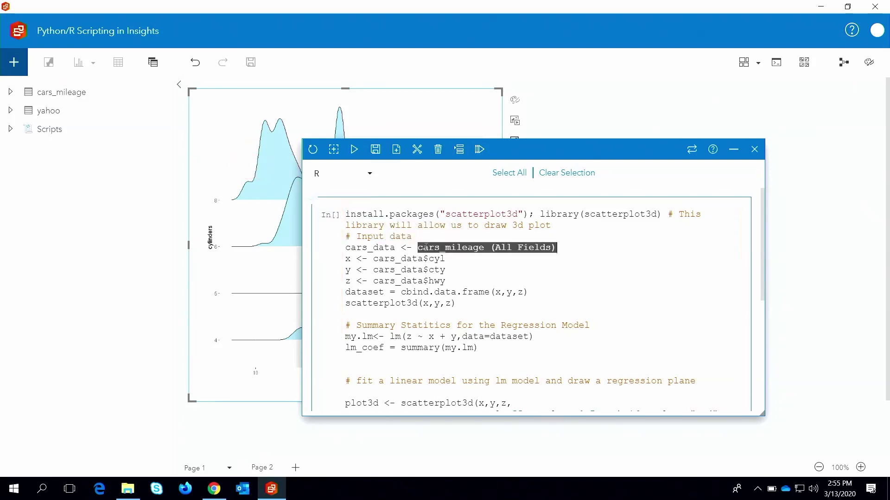
- Review the regression model and 3D scatterplot code, and run the regression plane script
{"action": "scroll", "coordinate": [533, 303], "scroll_direction": "down", "scroll_amount": 3}
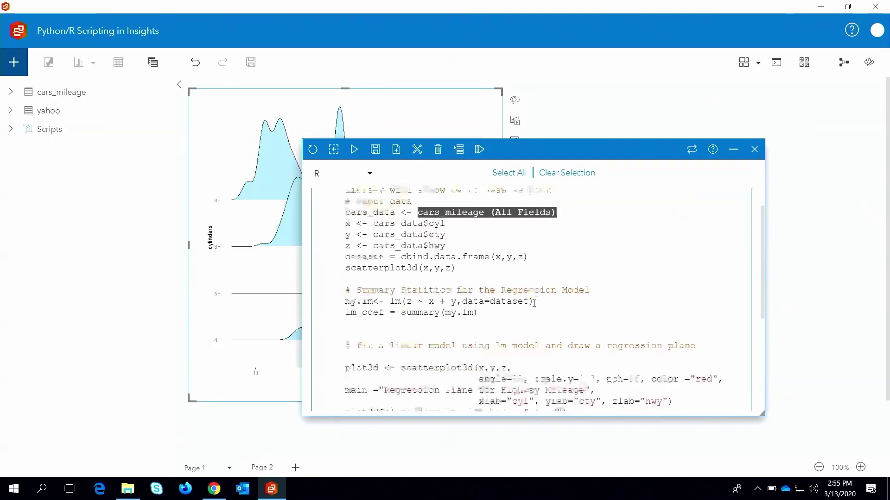
{"action": "scroll", "coordinate": [533, 303], "scroll_direction": "down", "scroll_amount": 5}
{"action": "scroll", "coordinate": [534, 304], "scroll_direction": "up", "scroll_amount": 7}
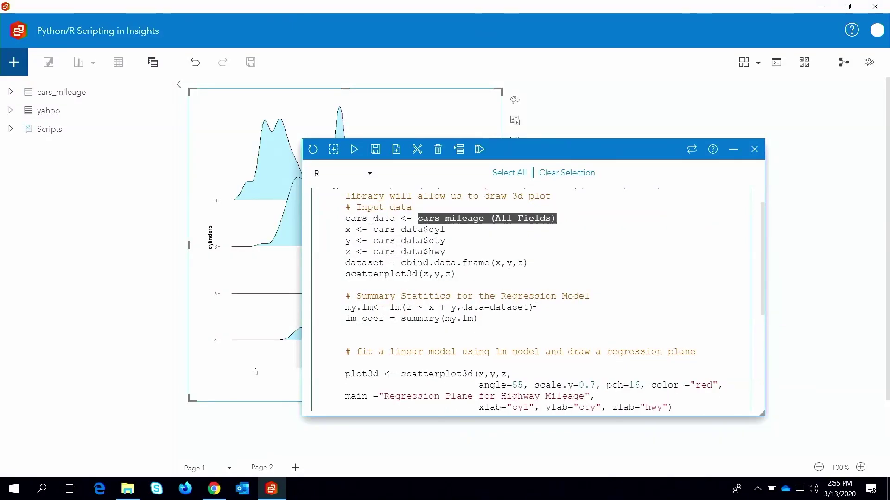
{"action": "scroll", "coordinate": [534, 303], "scroll_direction": "down", "scroll_amount": 4}
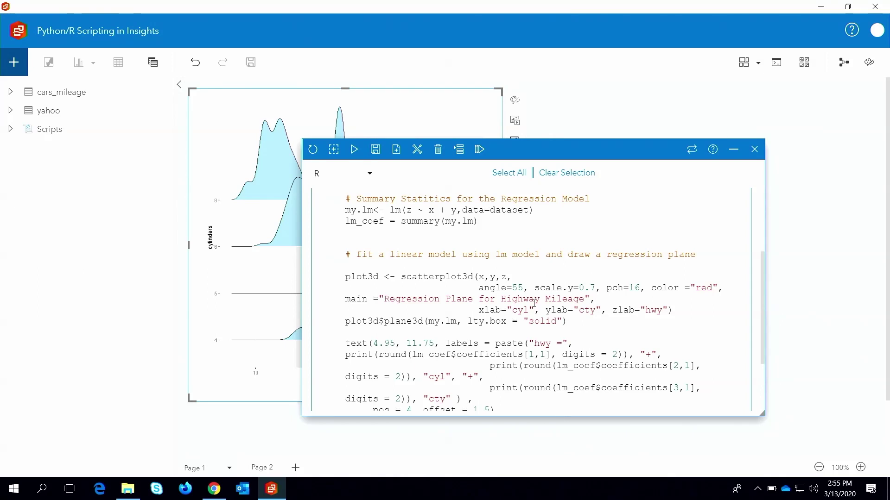
{"action": "scroll", "coordinate": [533, 304], "scroll_direction": "up", "scroll_amount": 3}
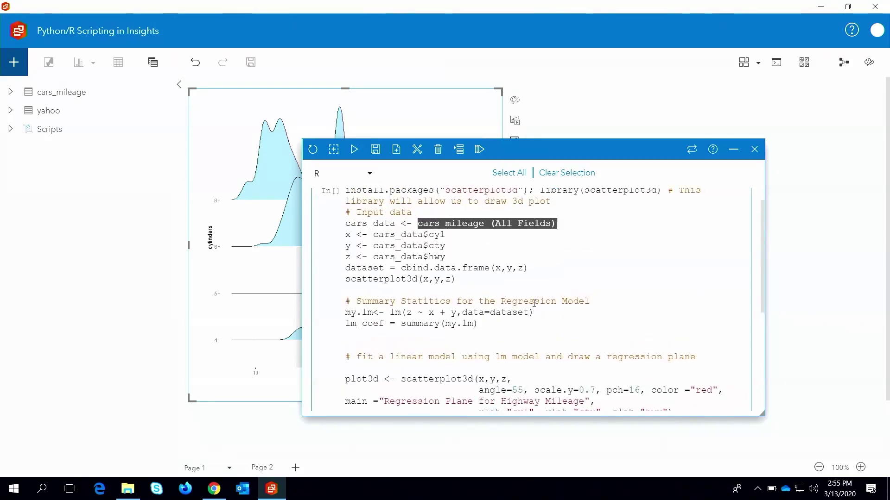
{"action": "scroll", "coordinate": [534, 303], "scroll_direction": "down", "scroll_amount": 6}
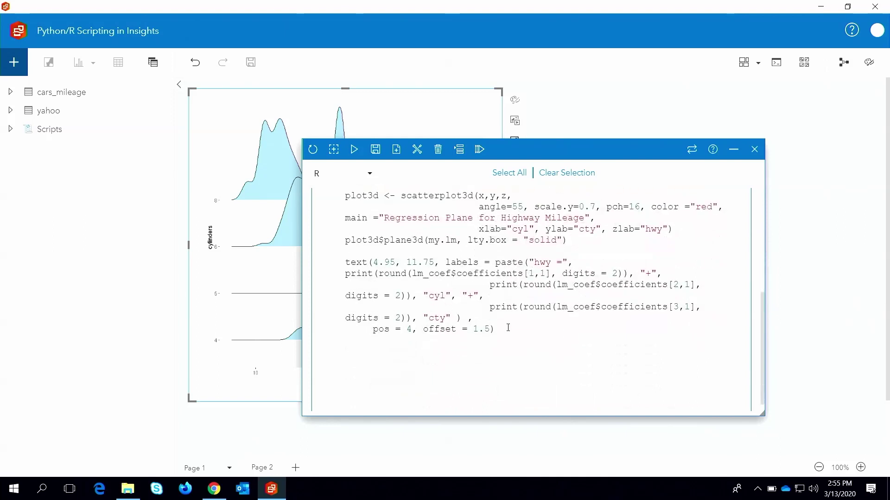
{"action": "key", "text": "shift+Return"}
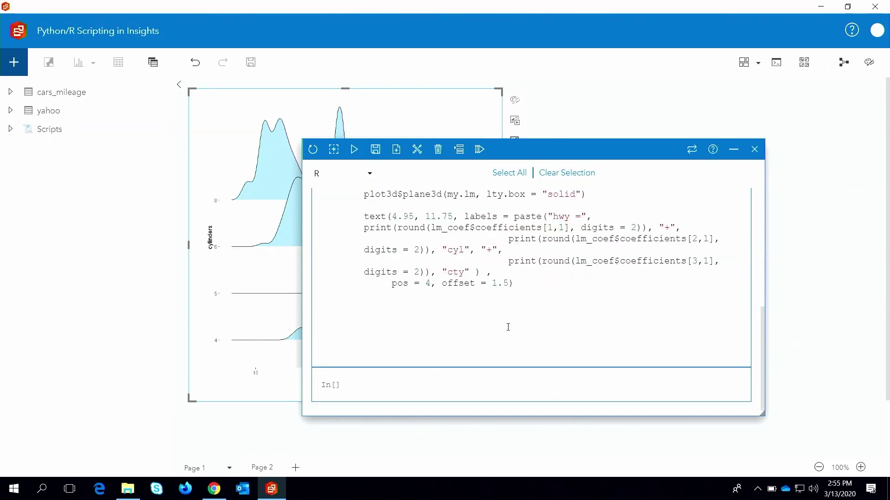
- Check the regression script's output and add the Regression Plane for Highway Mileage plot to the page as a card
{"action": "scroll", "coordinate": [508, 327], "scroll_direction": "up", "scroll_amount": 6}
{"action": "scroll", "coordinate": [508, 327], "scroll_direction": "down", "scroll_amount": 5}
{"action": "scroll", "coordinate": [507, 327], "scroll_direction": "down", "scroll_amount": 10}
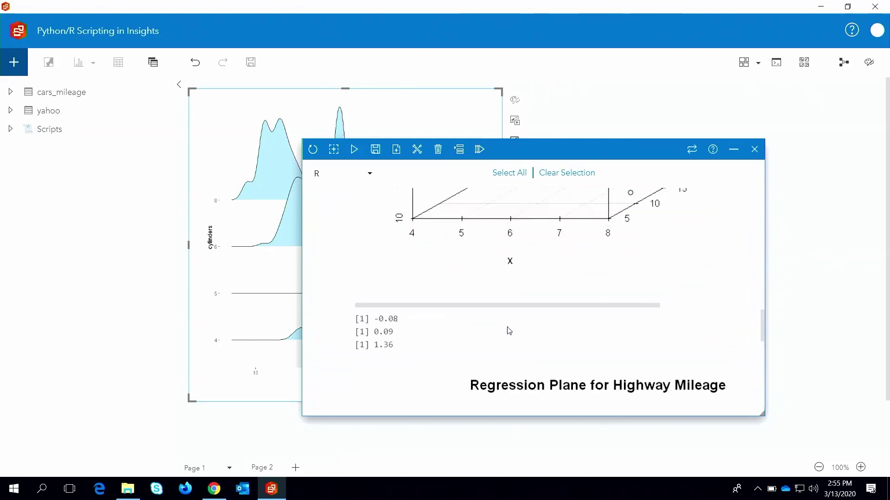
{"action": "scroll", "coordinate": [509, 330], "scroll_direction": "down", "scroll_amount": 8}
{"action": "scroll", "coordinate": [509, 331], "scroll_direction": "up", "scroll_amount": 6}
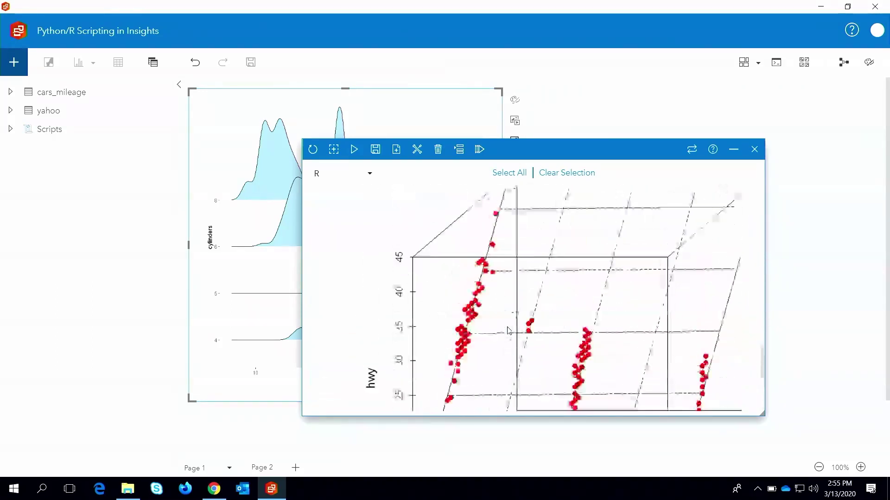
{"action": "left_click", "coordinate": [415, 311]}
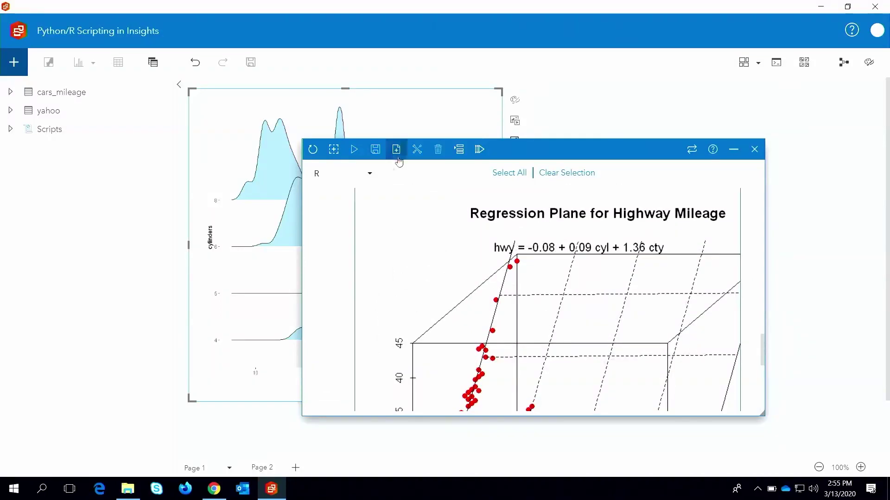
{"action": "left_click", "coordinate": [335, 150]}
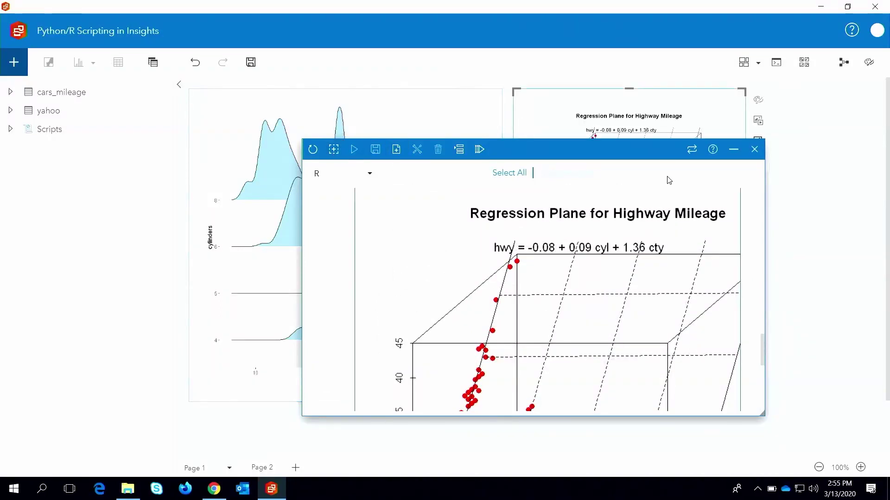
- Minimize the scripting console, enlarge the regression plane card to match the ridge plot card's height, and save the workbook
{"action": "scroll", "coordinate": [625, 305], "scroll_direction": "up", "scroll_amount": 6}
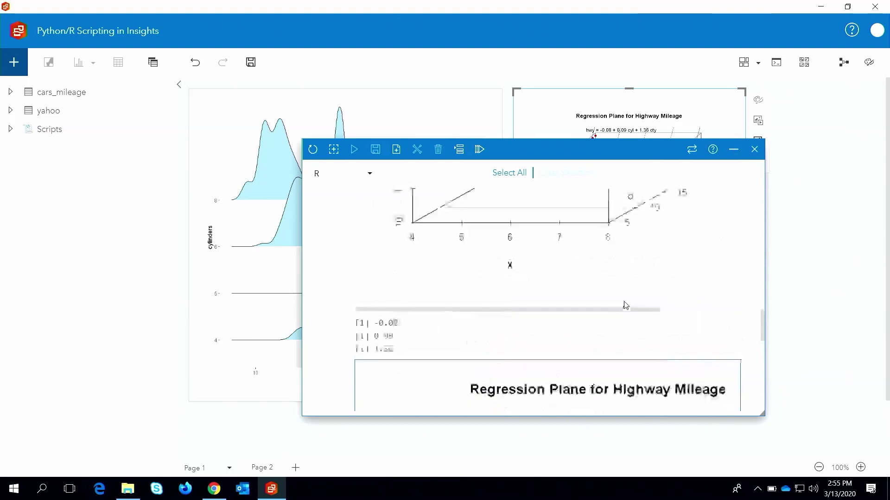
{"action": "scroll", "coordinate": [625, 304], "scroll_direction": "up", "scroll_amount": 5}
{"action": "left_click", "coordinate": [733, 149]}
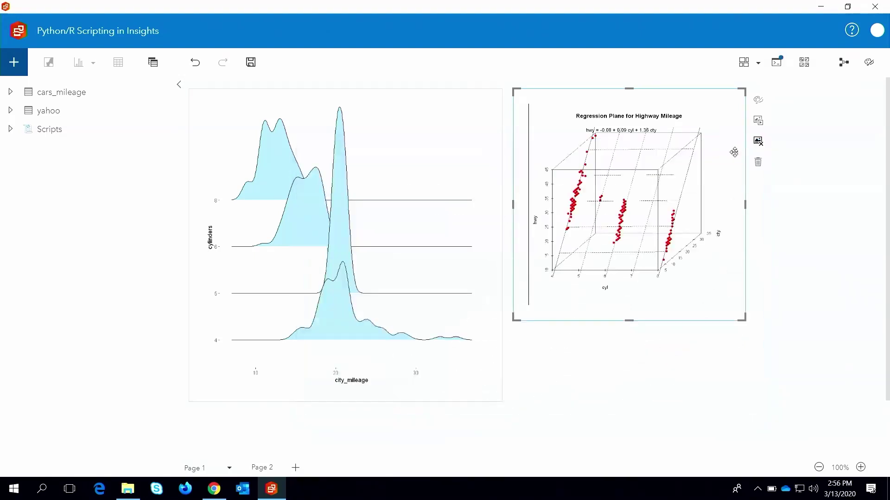
{"action": "left_click_drag", "start_coordinate": [744, 315], "coordinate": [849, 422]}
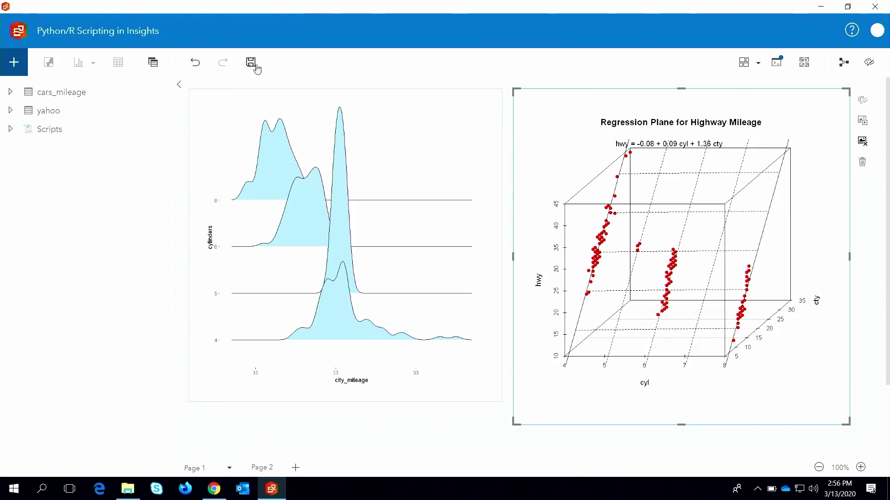
{"action": "left_click", "coordinate": [251, 62]}
{"action": "left_click_drag", "start_coordinate": [846, 421], "coordinate": [836, 401]}
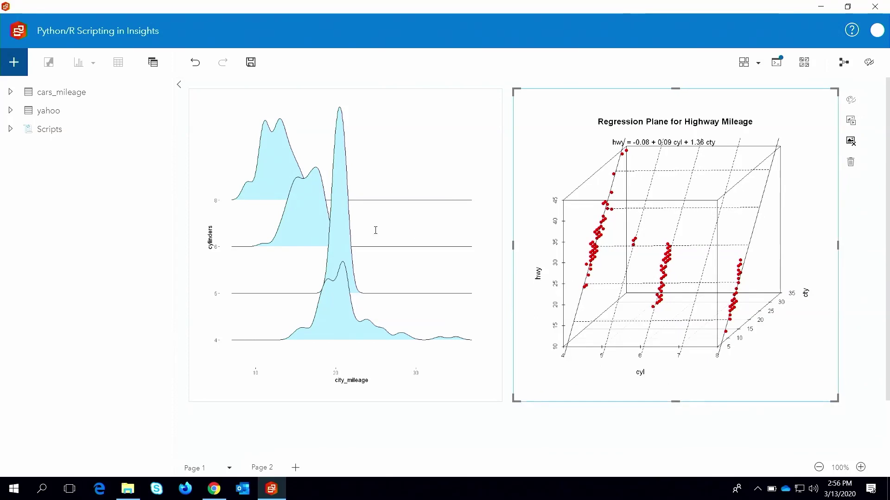
{"action": "left_click", "coordinate": [250, 63]}
- Reopen the scripting console and switch its kernel to Python 3
{"action": "left_click", "coordinate": [776, 62]}
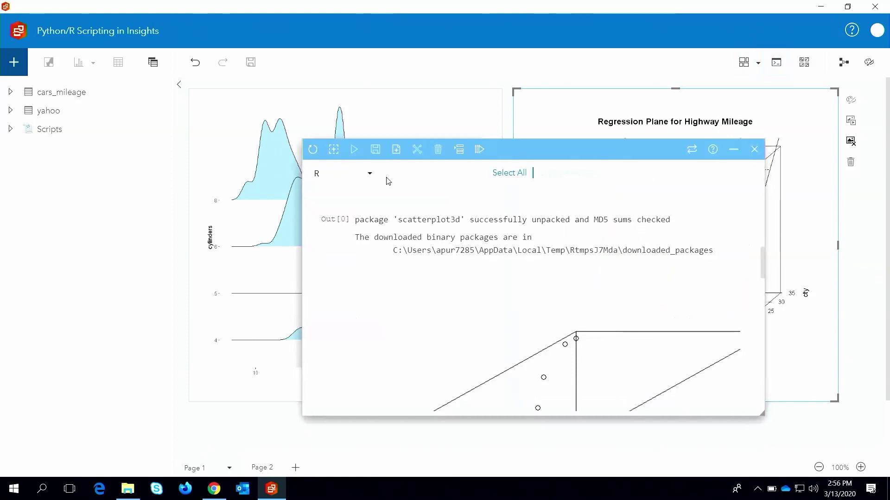
{"action": "left_click", "coordinate": [364, 173]}
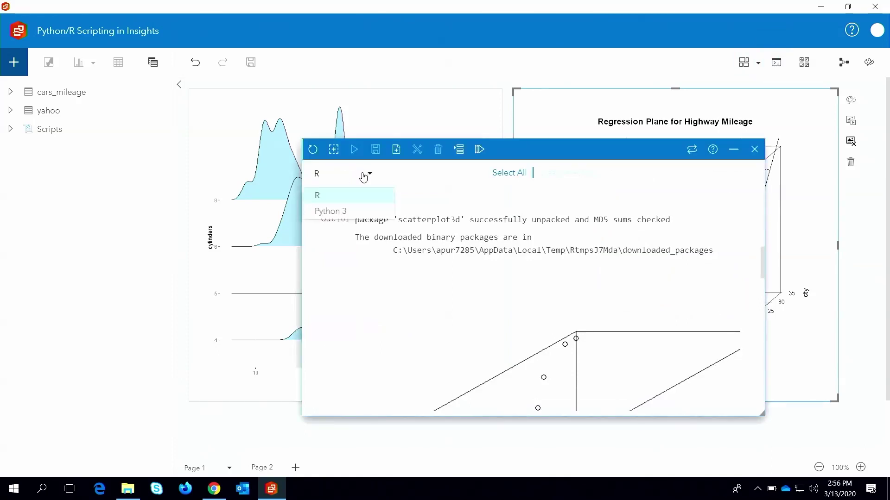
{"action": "left_click", "coordinate": [334, 211]}
{"action": "left_click", "coordinate": [483, 289]}
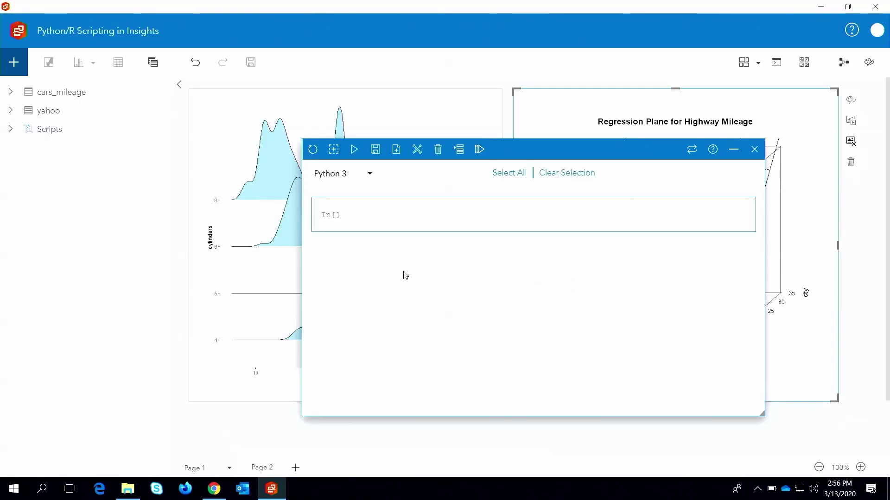
- Import Yahoo_Stock_Trend.py from the DevSummit 2020 folder into the console and look through its code
{"action": "left_click", "coordinate": [396, 149]}
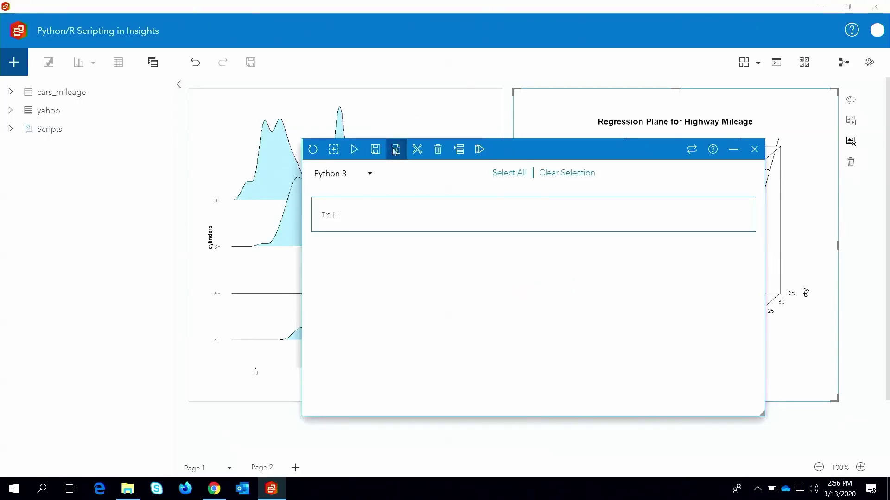
{"action": "left_click", "coordinate": [134, 120]}
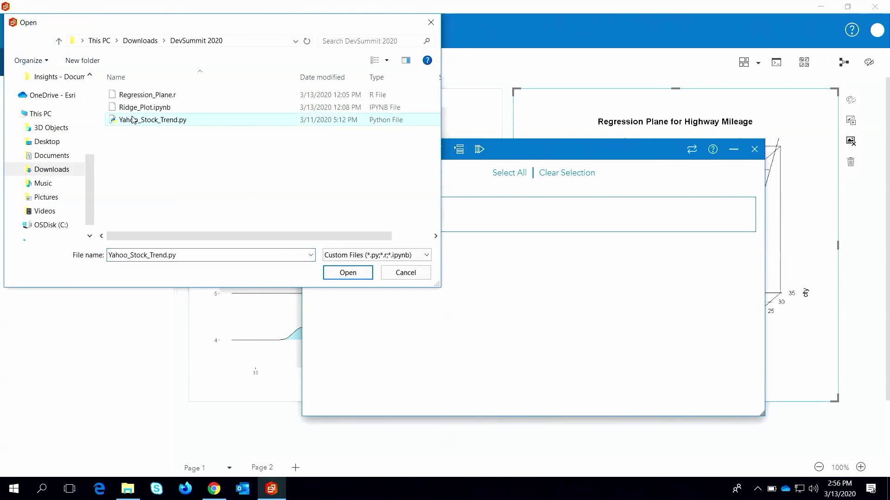
{"action": "double_click", "coordinate": [134, 120]}
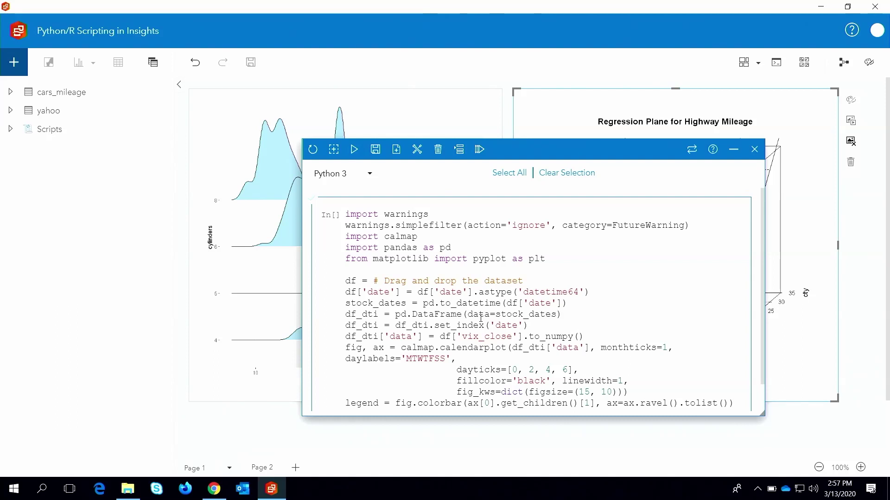
{"action": "scroll", "coordinate": [480, 318], "scroll_direction": "down", "scroll_amount": 1}
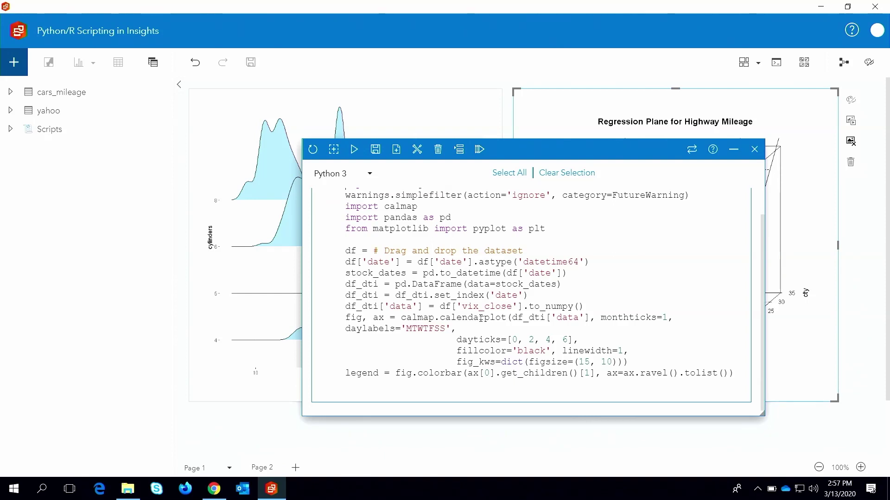
{"action": "scroll", "coordinate": [480, 318], "scroll_direction": "up", "scroll_amount": 1}
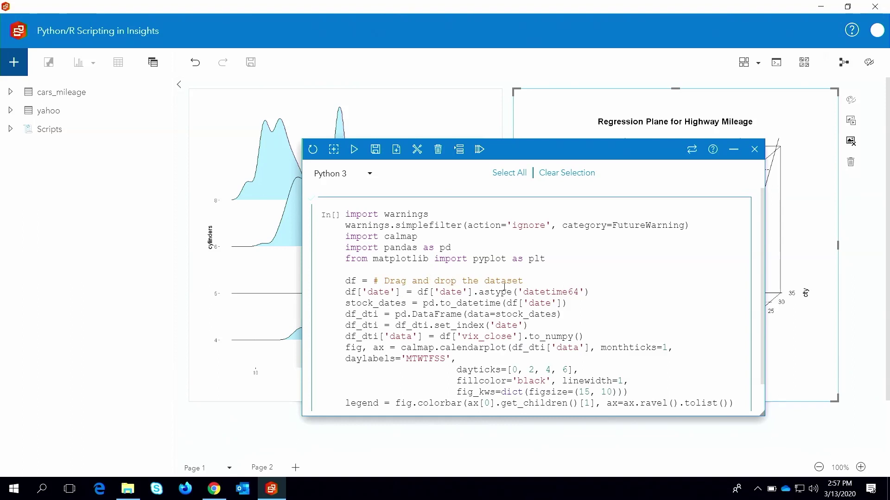
- Replace the placeholder comment assigned to df with the yahoo (All Fields) dataset and run the script
{"action": "left_click", "coordinate": [529, 286]}
{"action": "key", "text": "BackSpace"}
{"action": "key", "text": "BackSpace"}
{"action": "key", "text": "BackSpace"}
{"action": "key", "text": "BackSpace"}
{"action": "key", "text": "BackSpace"}
{"action": "key", "text": "BackSpace"}
{"action": "key", "text": "BackSpace"}
{"action": "key", "text": "BackSpace"}
{"action": "key", "text": "BackSpace"}
{"action": "key", "text": "BackSpace"}
{"action": "key", "text": "BackSpace"}
{"action": "key", "text": "BackSpace"}
{"action": "key", "text": "BackSpace"}
{"action": "key", "text": "BackSpace"}
{"action": "key", "text": "BackSpace"}
{"action": "key", "text": "BackSpace"}
{"action": "key", "text": "BackSpace"}
{"action": "key", "text": "BackSpace"}
{"action": "key", "text": "BackSpace"}
{"action": "key", "text": "BackSpace"}
{"action": "key", "text": "BackSpace"}
{"action": "key", "text": "BackSpace"}
{"action": "key", "text": "BackSpace"}
{"action": "key", "text": "BackSpace"}
{"action": "key", "text": "BackSpace"}
{"action": "key", "text": "BackSpace"}
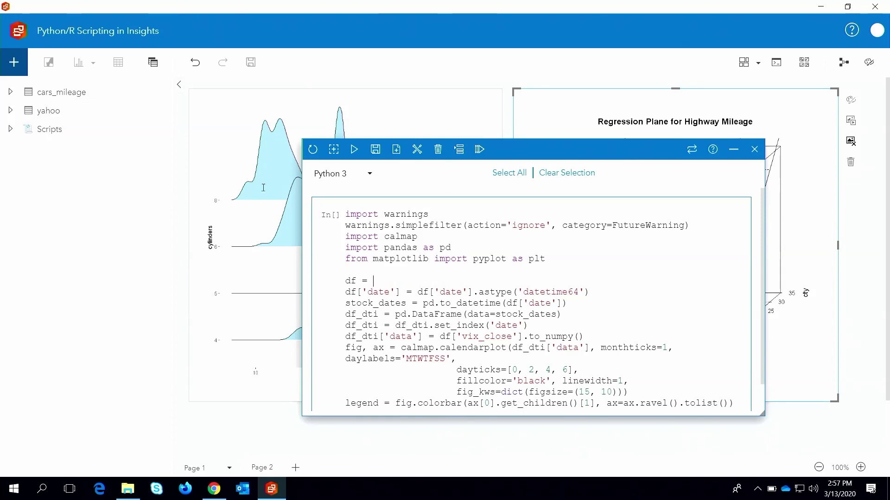
{"action": "left_click_drag", "start_coordinate": [66, 113], "coordinate": [373, 280]}
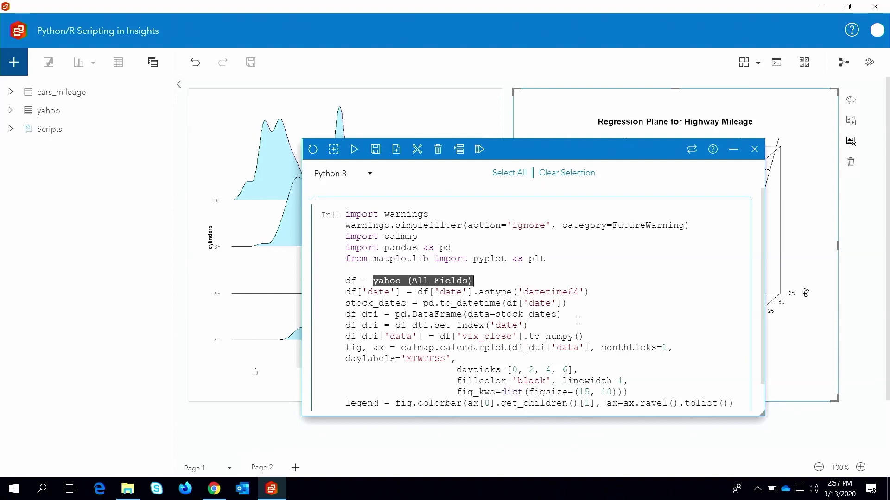
{"action": "key", "text": "shift+Return"}
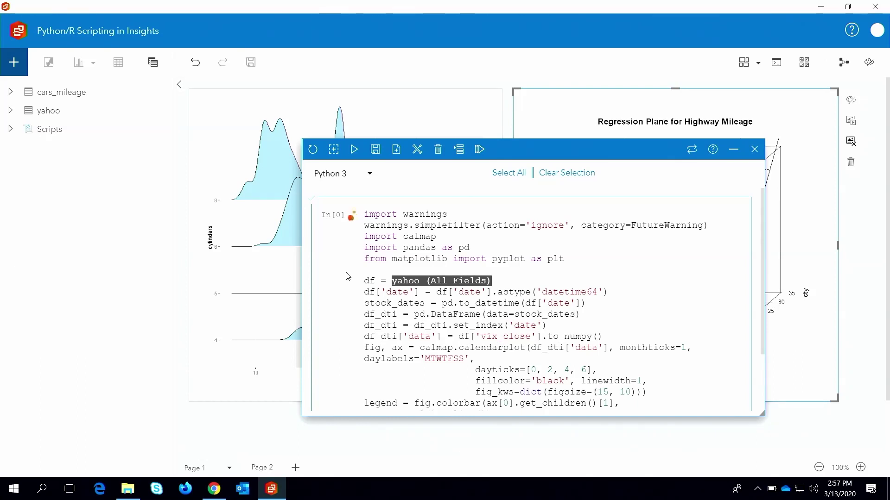
- Add the yearly calendar heat map from the script output to the page as a card
{"action": "scroll", "coordinate": [348, 276], "scroll_direction": "down", "scroll_amount": 6}
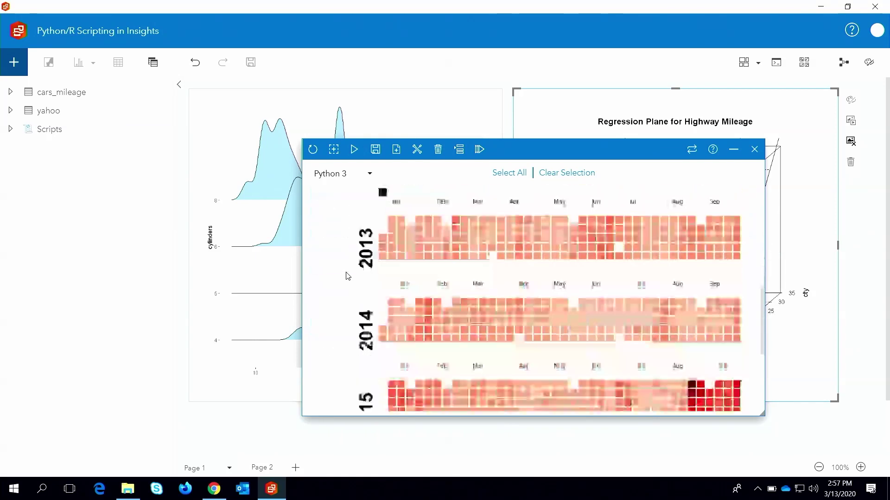
{"action": "scroll", "coordinate": [348, 276], "scroll_direction": "up", "scroll_amount": 2}
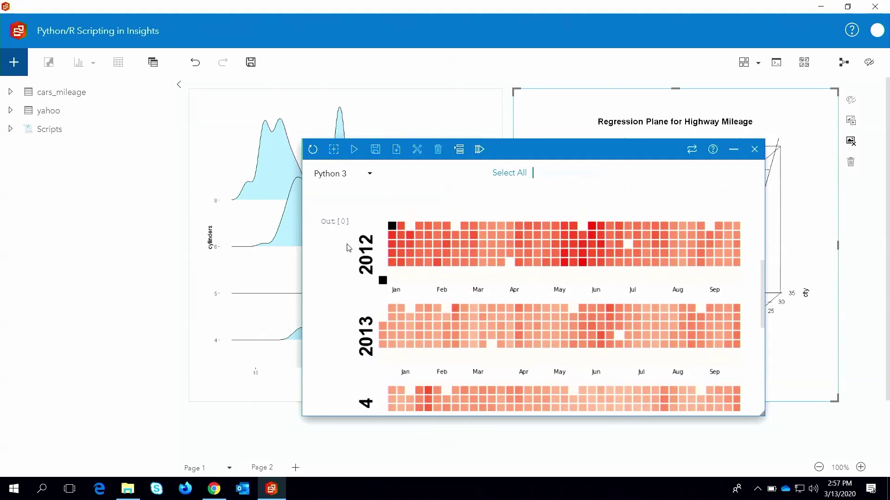
{"action": "left_click", "coordinate": [363, 237]}
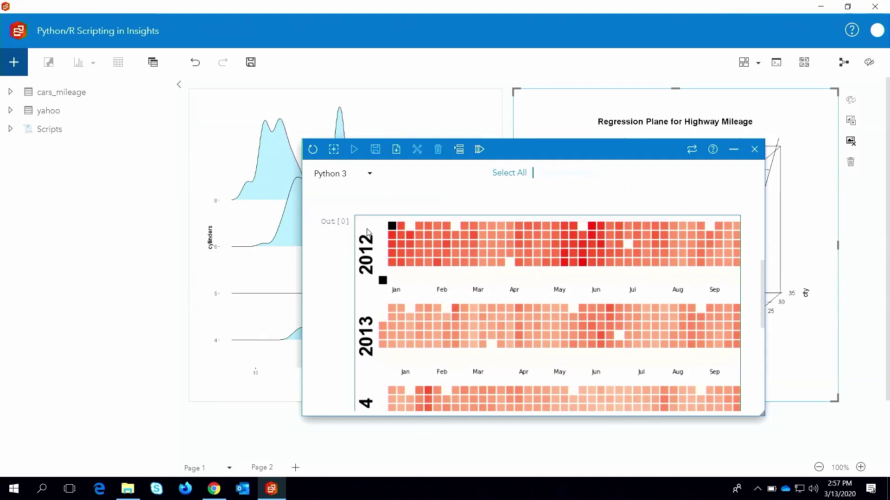
{"action": "left_click", "coordinate": [332, 149]}
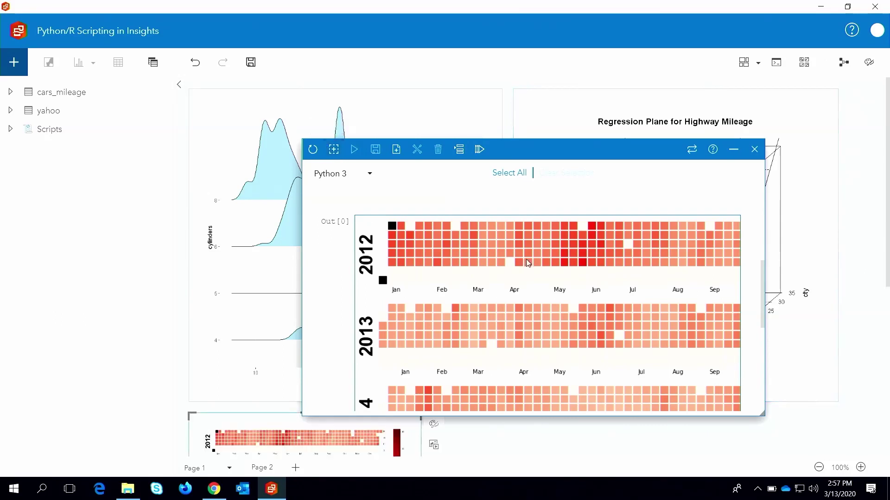
- Minimize the scripting console and enlarge the calendar heat map card below the ridge plot
{"action": "left_click", "coordinate": [733, 150]}
{"action": "scroll", "coordinate": [542, 371], "scroll_direction": "down", "scroll_amount": 5}
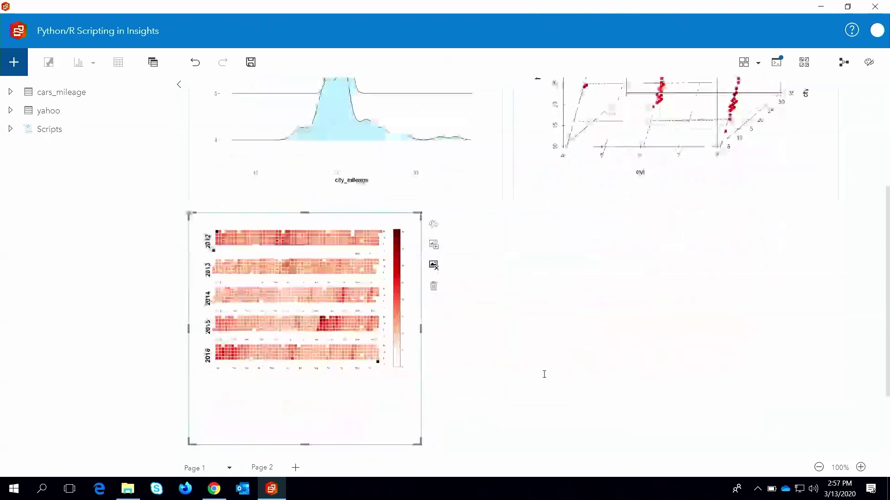
{"action": "left_click_drag", "start_coordinate": [420, 426], "coordinate": [572, 464]}
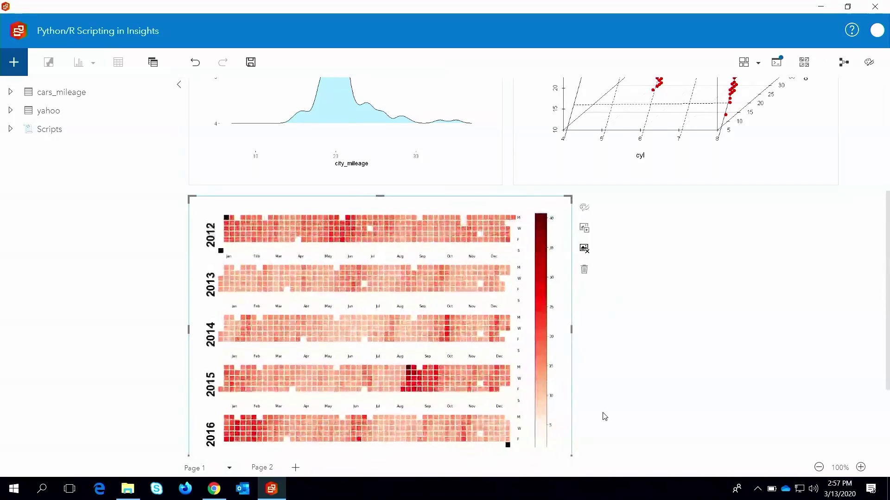
{"action": "scroll", "coordinate": [605, 417], "scroll_direction": "down", "scroll_amount": 2}
{"action": "scroll", "coordinate": [605, 417], "scroll_direction": "up", "scroll_amount": 1}
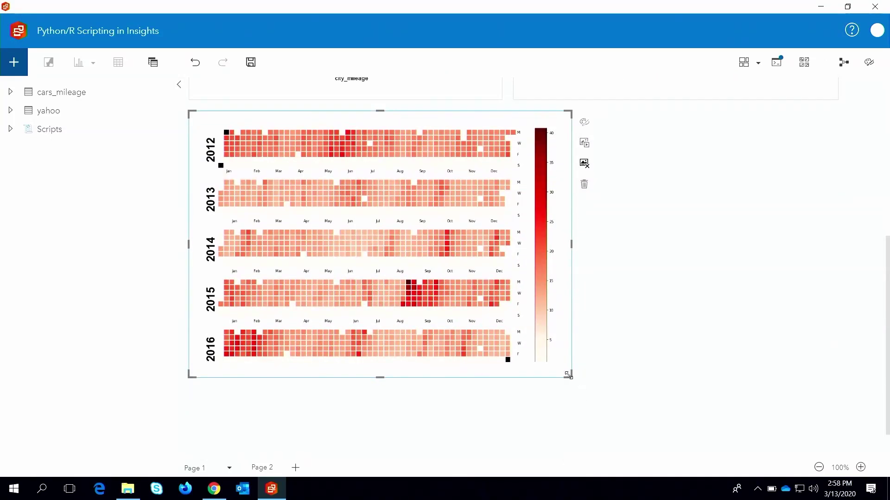
{"action": "left_click_drag", "start_coordinate": [572, 382], "coordinate": [593, 411]}
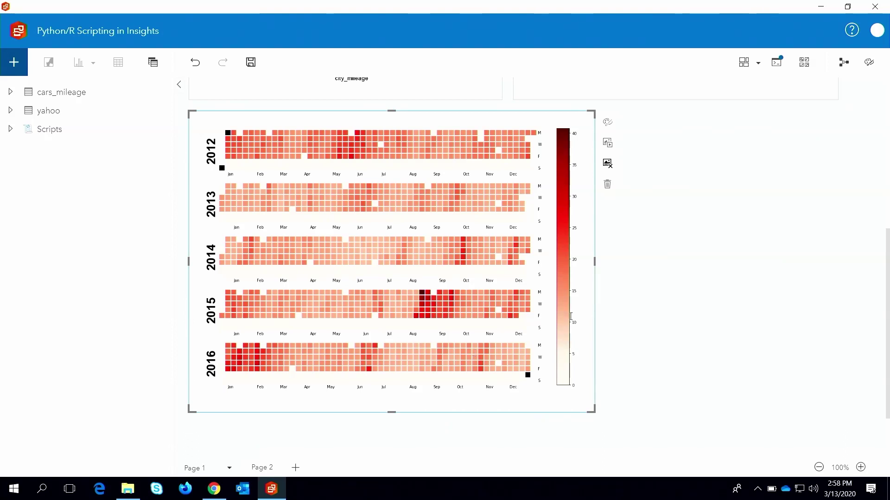
{"action": "left_click", "coordinate": [637, 324]}
{"action": "scroll", "coordinate": [636, 321], "scroll_direction": "up", "scroll_amount": 6}
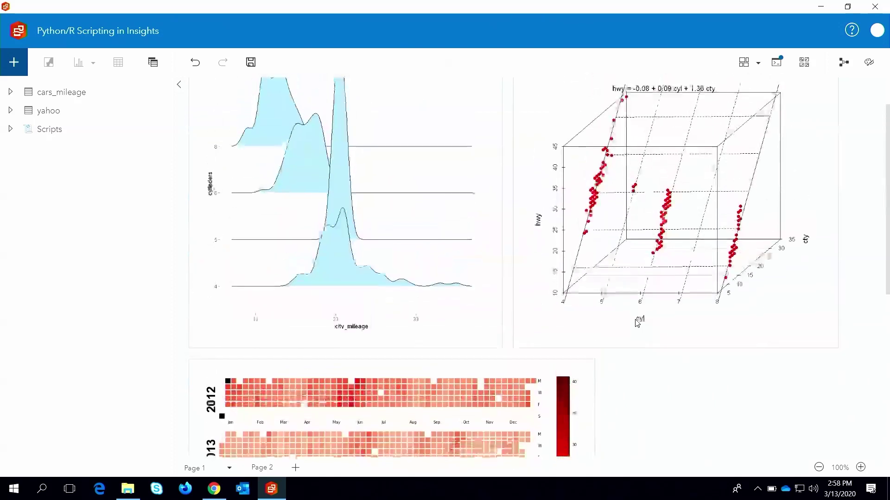
- Expand the Scripts list, reopen the console and add the Yahoo stock trend code cell to the model
{"action": "left_click", "coordinate": [68, 133]}
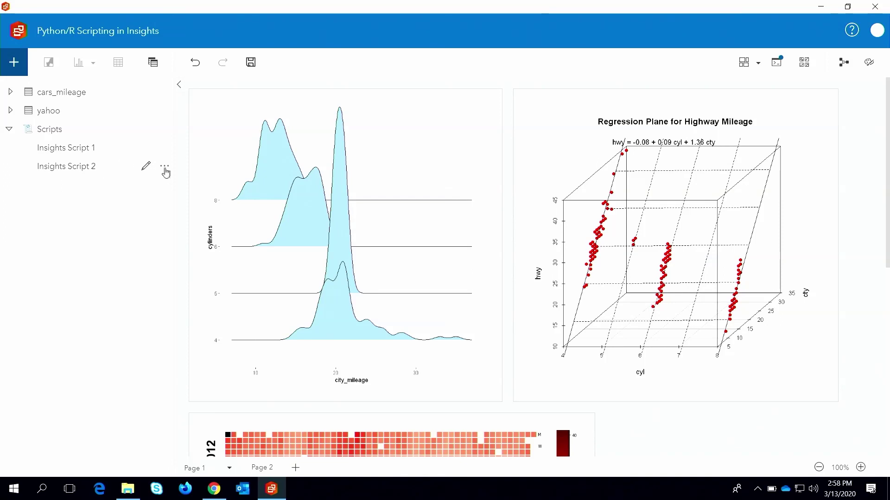
{"action": "left_click", "coordinate": [777, 63]}
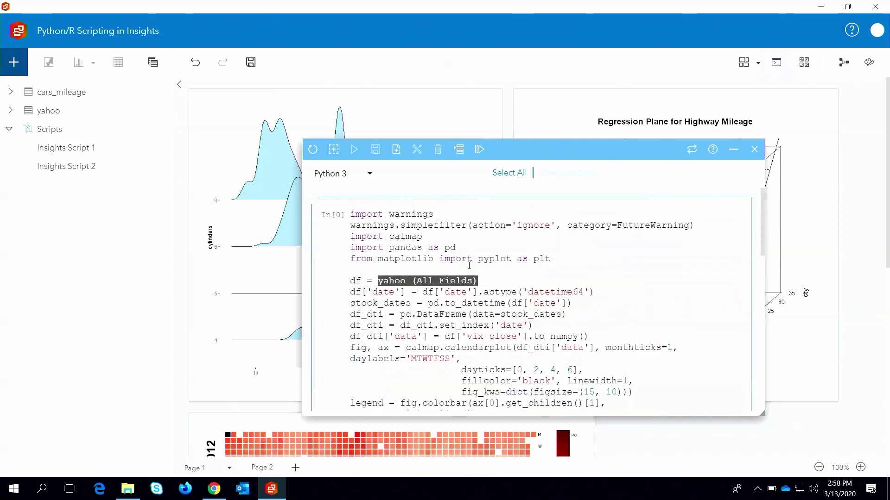
{"action": "left_click", "coordinate": [336, 265]}
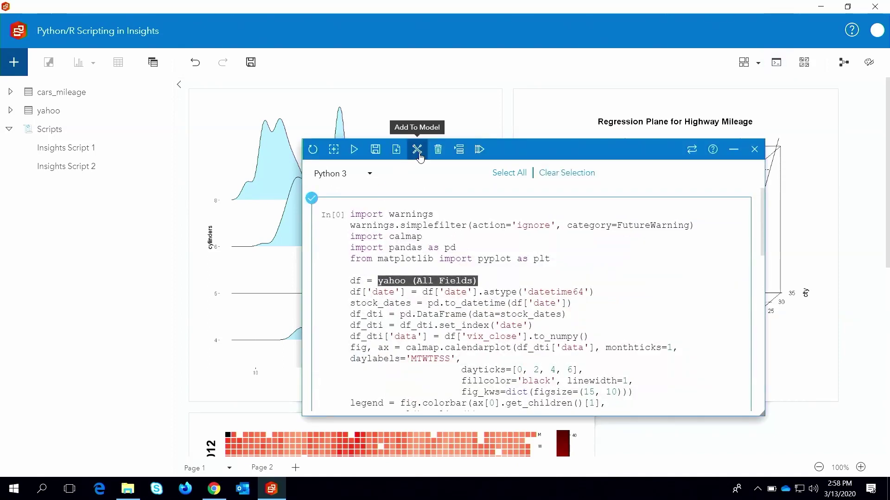
{"action": "left_click", "coordinate": [419, 158]}
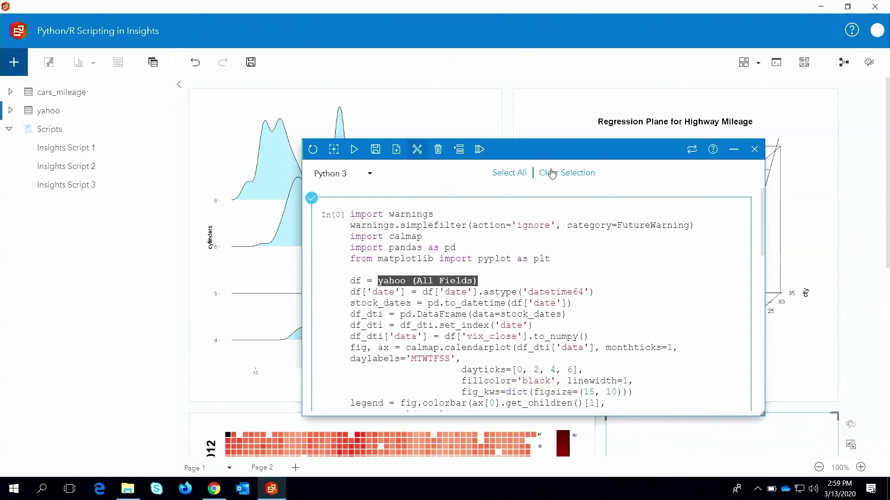
- Minimize the scripting console and rename Insights Script 3 as Yahoo Stock Trend Model
{"action": "left_click", "coordinate": [733, 149]}
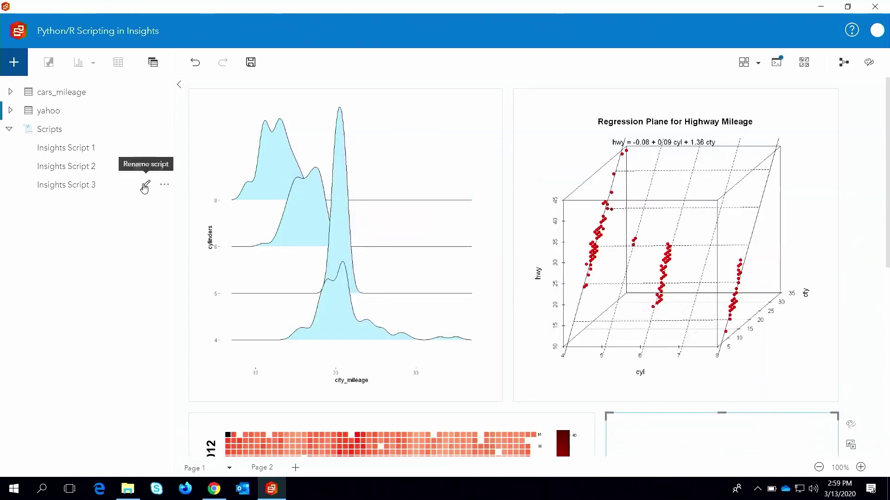
{"action": "left_click", "coordinate": [145, 187]}
{"action": "type", "text": "Yaho"}
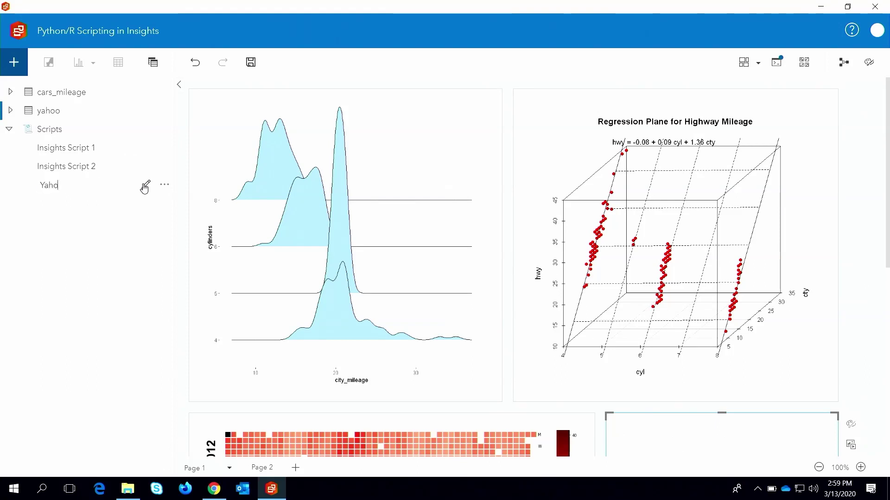
{"action": "type", "text": "o Stock Trend Mode"}
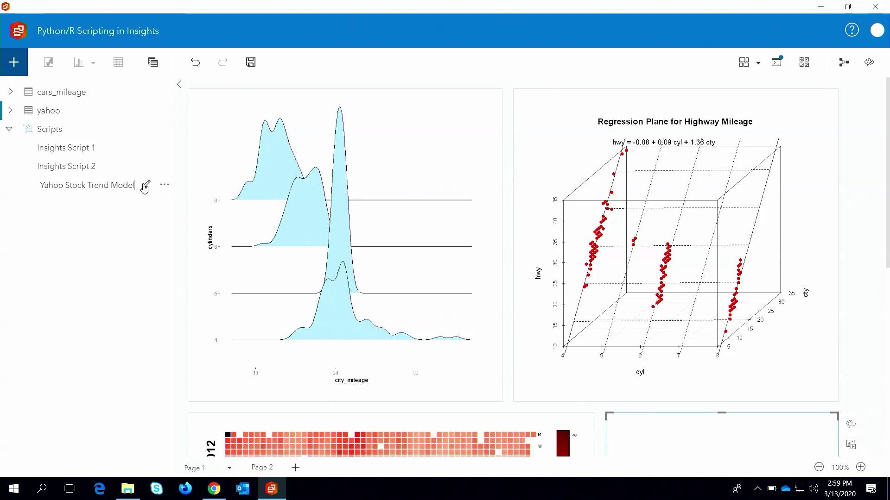
{"action": "type", "text": "l"}
{"action": "key", "text": "Return"}
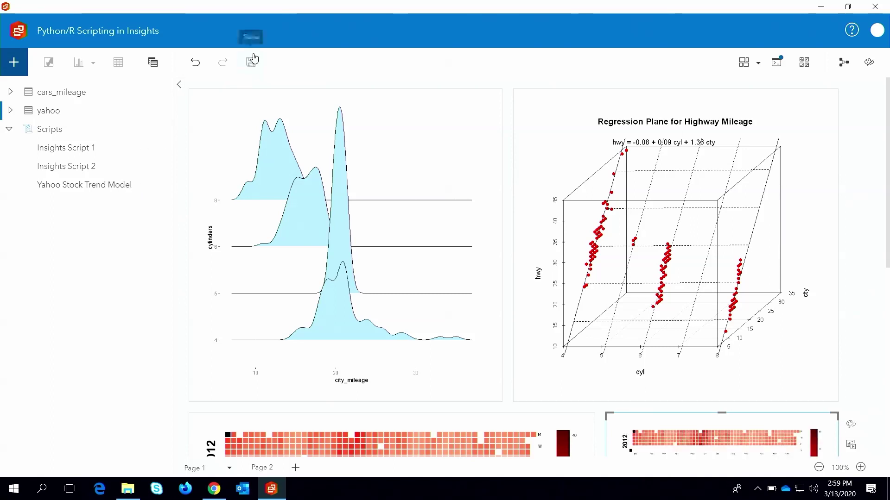
- Share the Yahoo Stock Trend Model script, keeping its title and the insights tag
{"action": "left_click", "coordinate": [165, 185]}
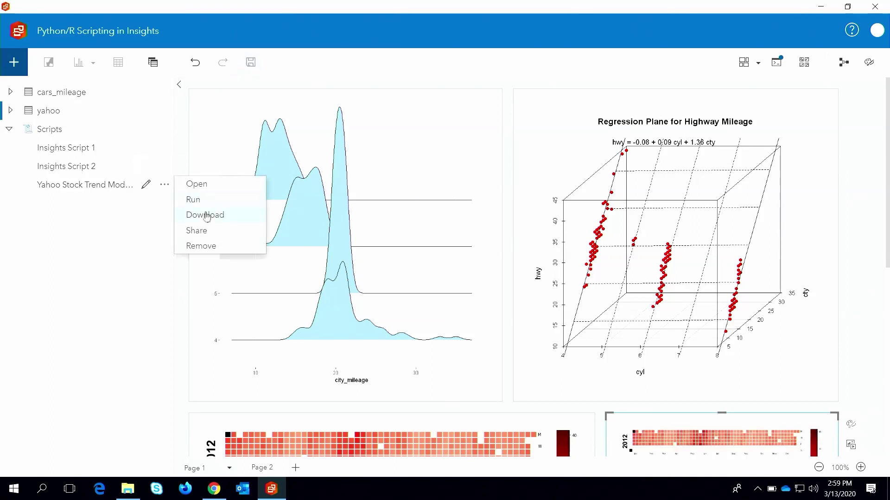
{"action": "left_click", "coordinate": [206, 237]}
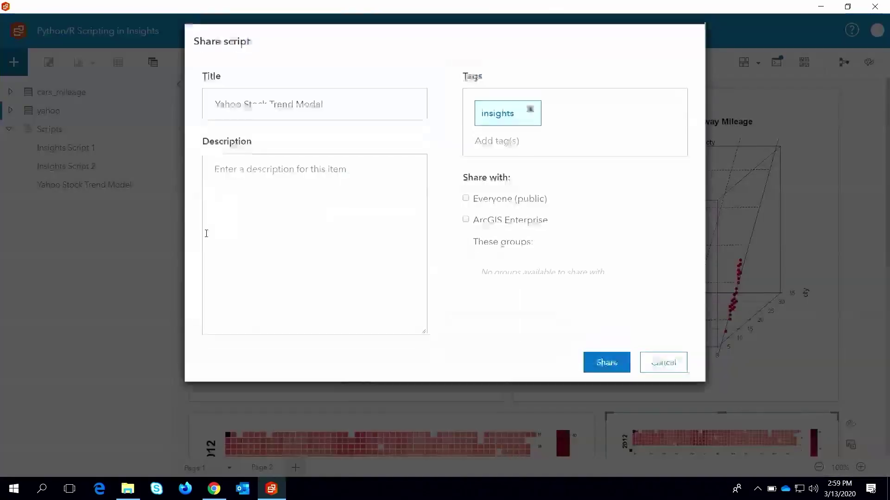
{"action": "left_click", "coordinate": [610, 373]}
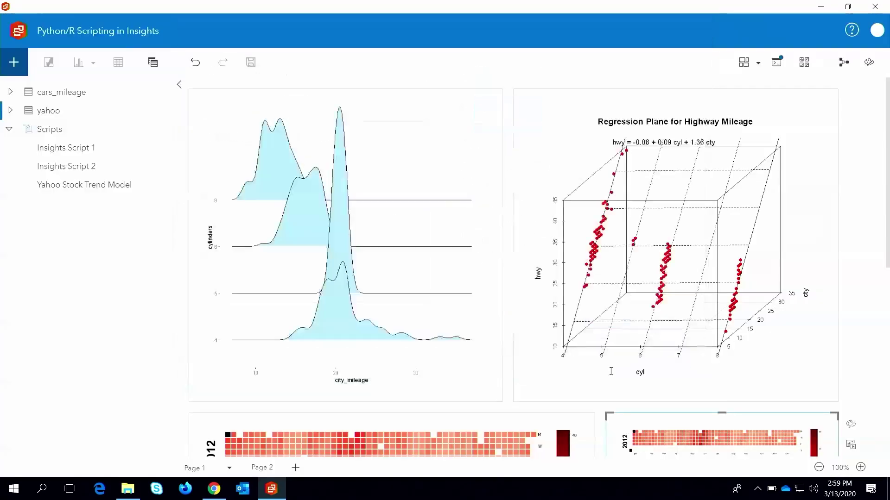
- Switch to Page 2, accepting the loss of the console's code cells, and save the workbook
{"action": "left_click", "coordinate": [262, 469]}
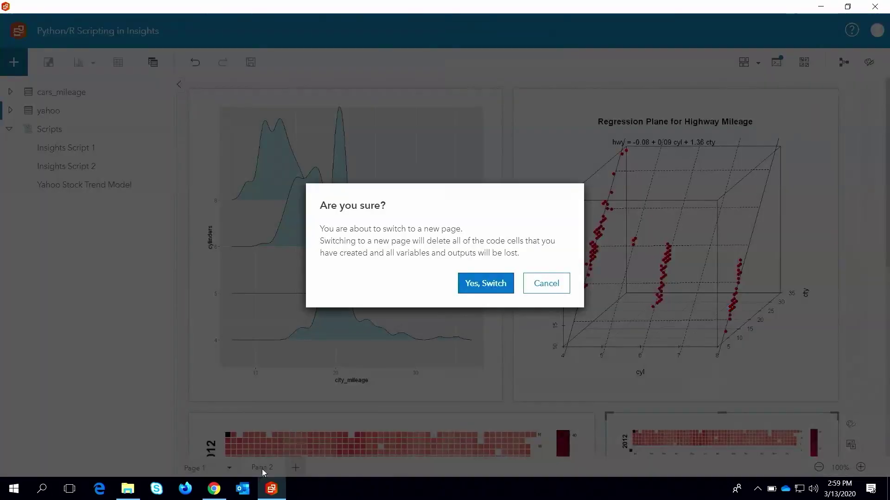
{"action": "left_click", "coordinate": [491, 286]}
{"action": "left_click", "coordinate": [247, 67]}
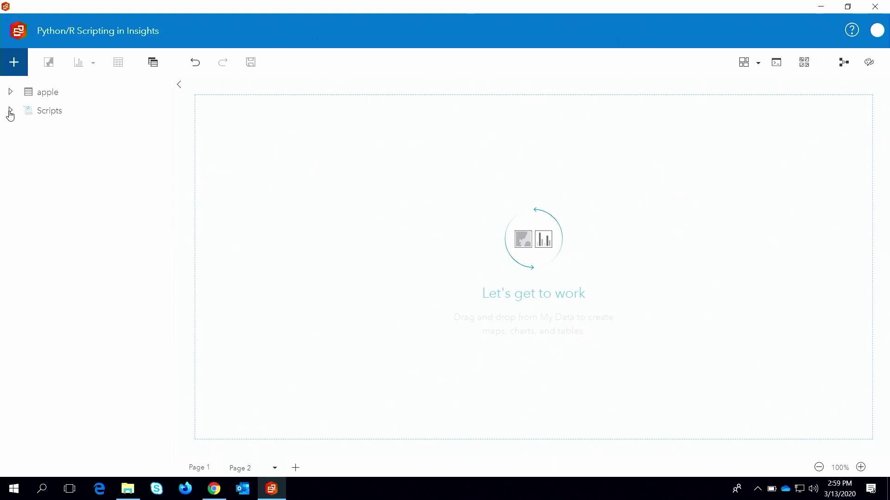
- Add the shared Yahoo Stock Trend Model script from ArcGIS Enterprise to Page 2
{"action": "left_click", "coordinate": [14, 63]}
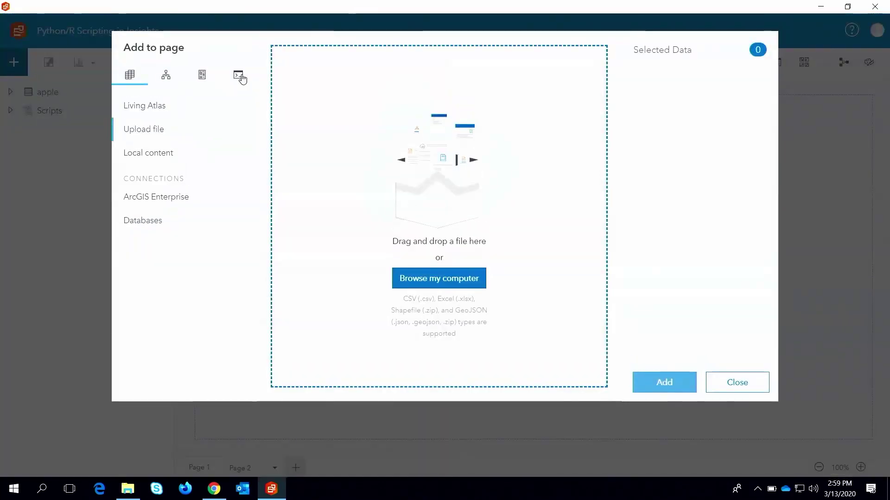
{"action": "left_click", "coordinate": [241, 77]}
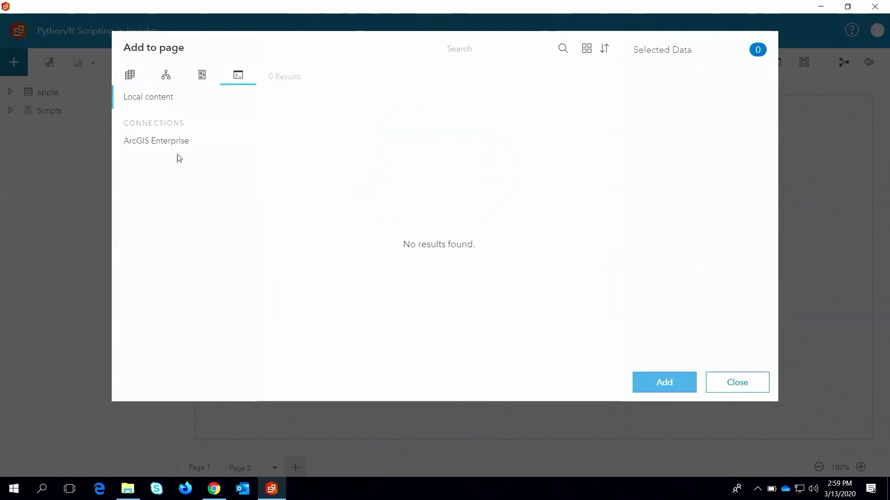
{"action": "left_click", "coordinate": [415, 115]}
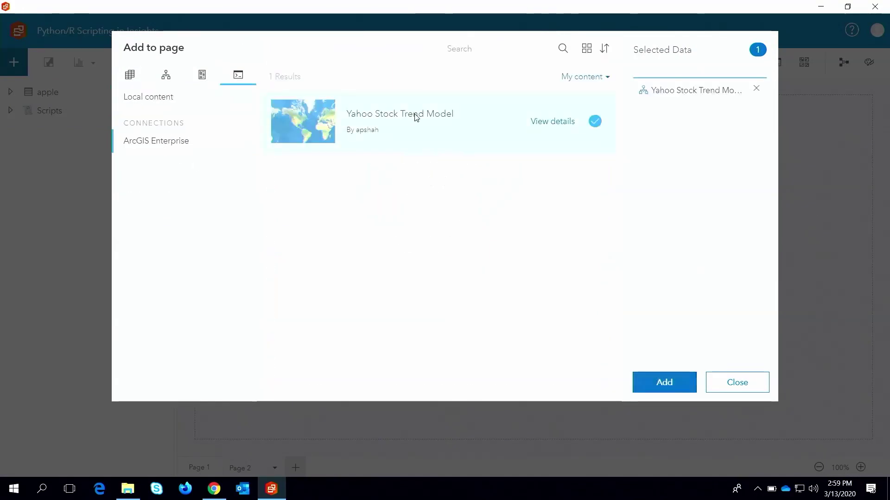
{"action": "left_click", "coordinate": [665, 388]}
- Expand the Scripts list and run Yahoo Stock Trend Model on the apple dataset
{"action": "left_click", "coordinate": [57, 113]}
{"action": "mouse_move", "coordinate": [175, 155]}
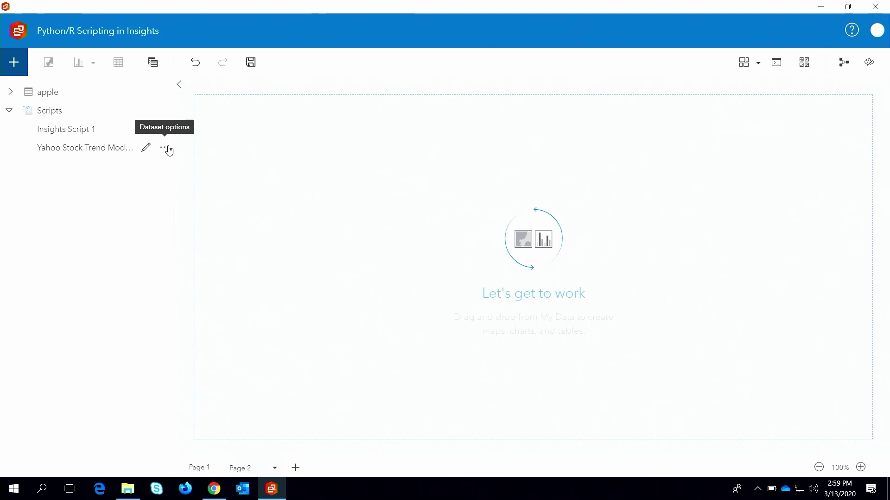
{"action": "left_click", "coordinate": [170, 152]}
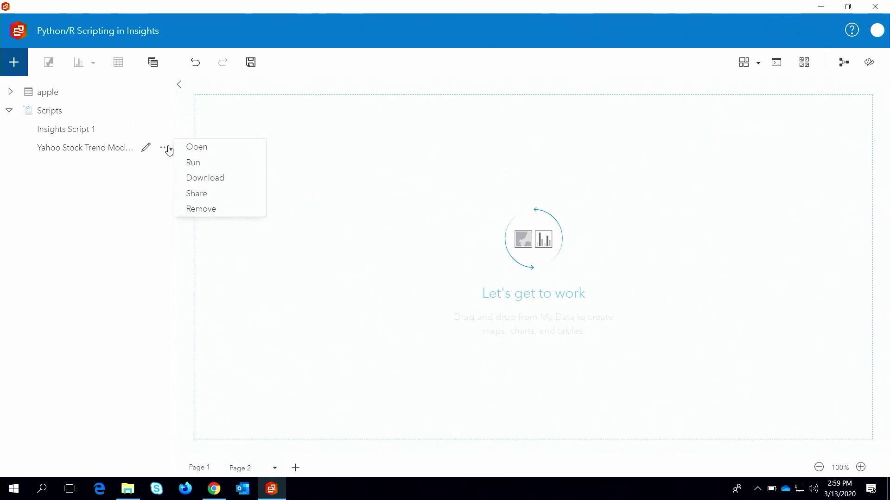
{"action": "left_click", "coordinate": [204, 163]}
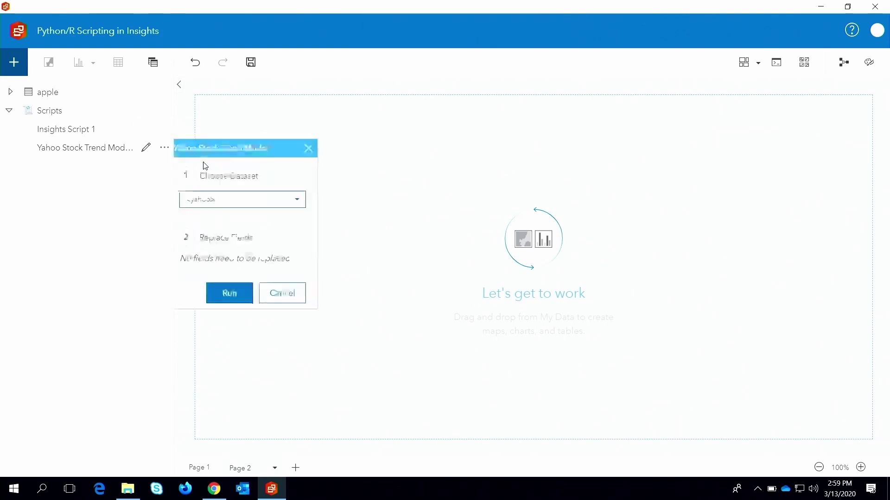
{"action": "left_click", "coordinate": [240, 200]}
{"action": "left_click", "coordinate": [224, 223]}
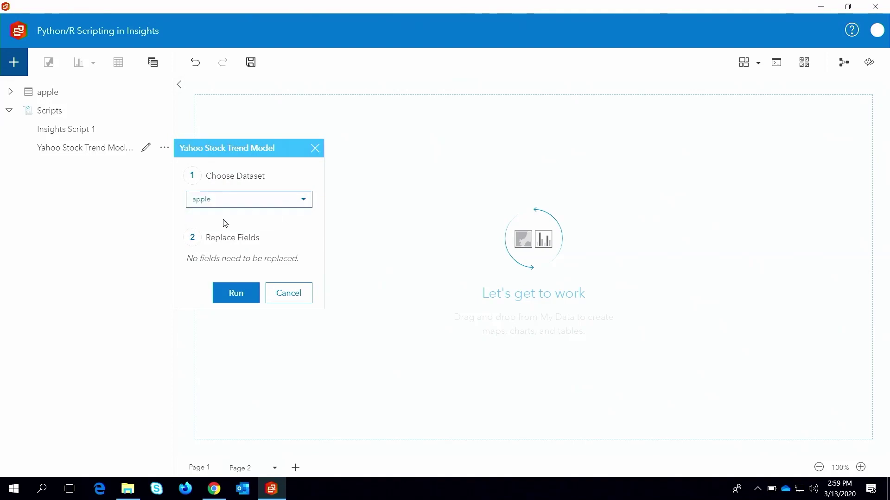
{"action": "left_click", "coordinate": [232, 293]}
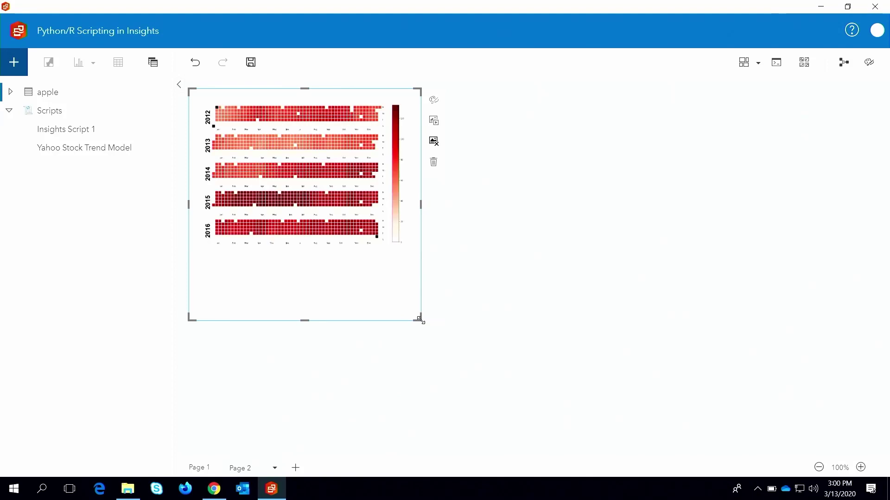
- Enlarge the apple calendar heat map card and save the workbook
{"action": "left_click_drag", "start_coordinate": [420, 319], "coordinate": [595, 399]}
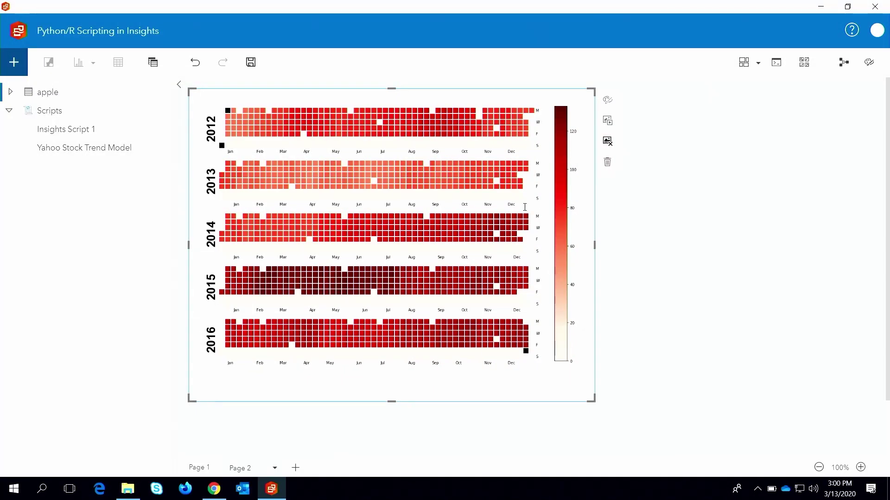
{"action": "left_click", "coordinate": [262, 62]}
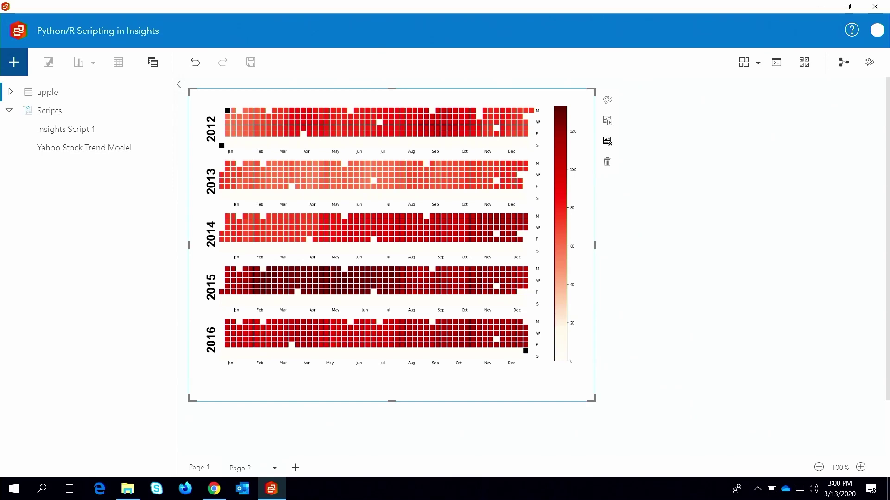
- Compare the yahoo calendar heat map on Page 1 with the apple heat map on Page 2
{"action": "left_click", "coordinate": [200, 468]}
{"action": "scroll", "coordinate": [349, 310], "scroll_direction": "down", "scroll_amount": 6}
{"action": "left_click", "coordinate": [349, 308]}
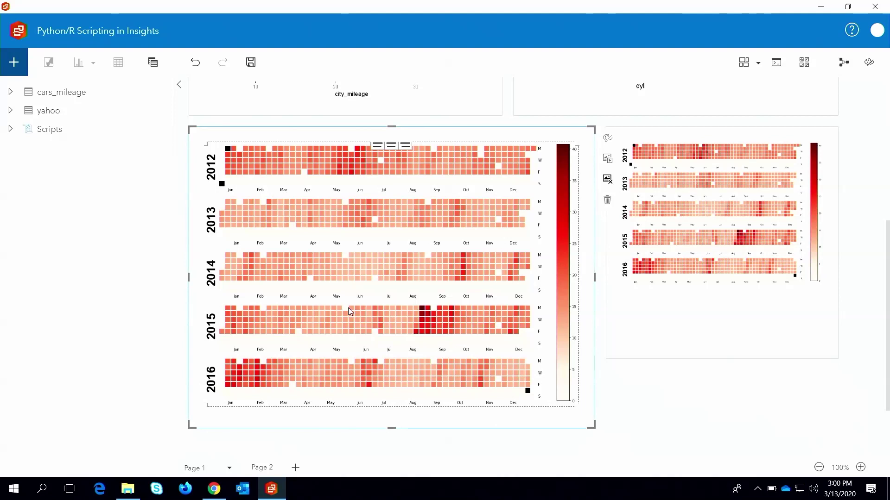
{"action": "left_click", "coordinate": [262, 469]}
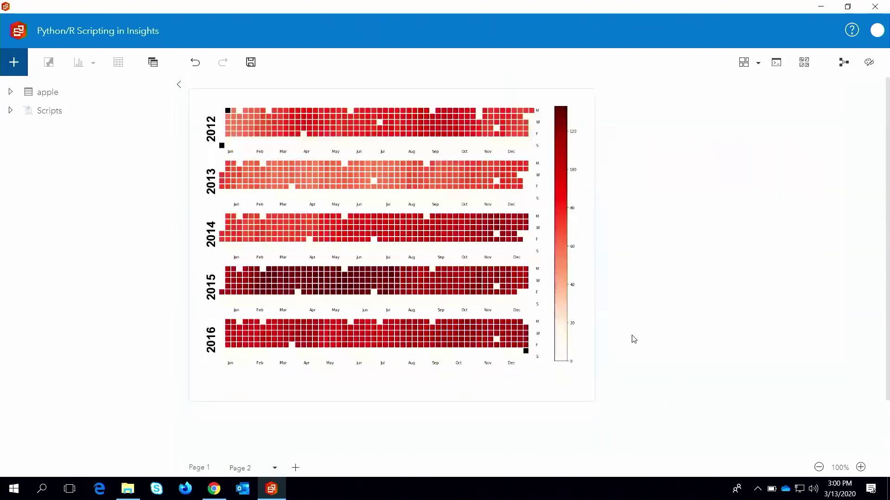